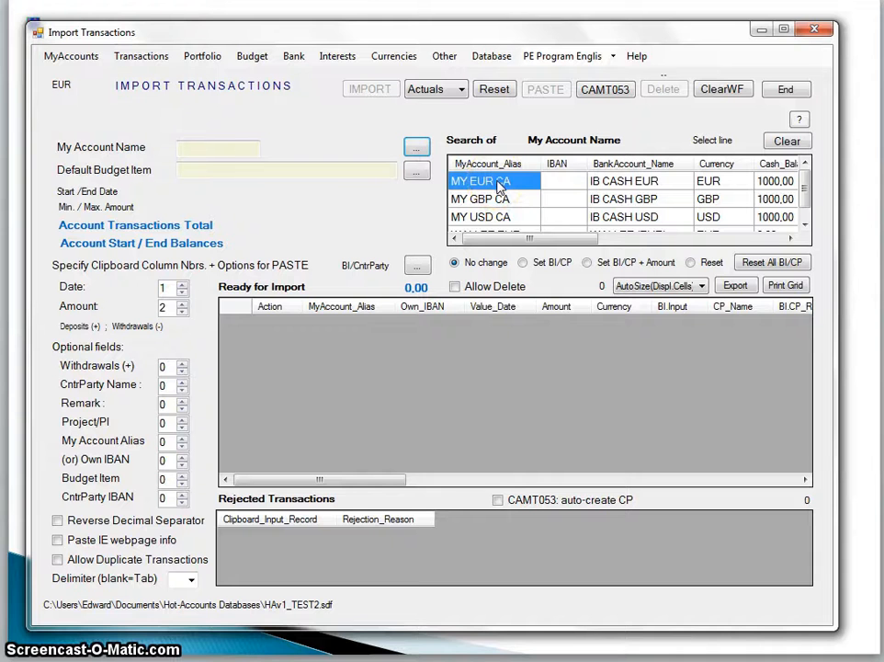
# Step: Choose MY EUR CA as the account name and INITIALISATION ACCOUNT as the default budget item for the import
pyautogui.click(500, 187)
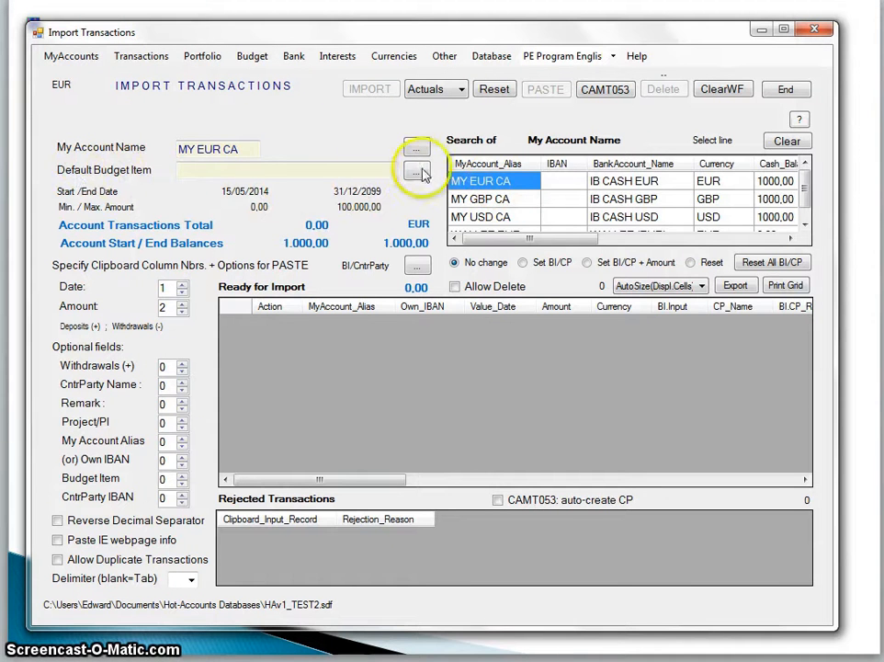
pyautogui.click(418, 173)
pyautogui.click(508, 182)
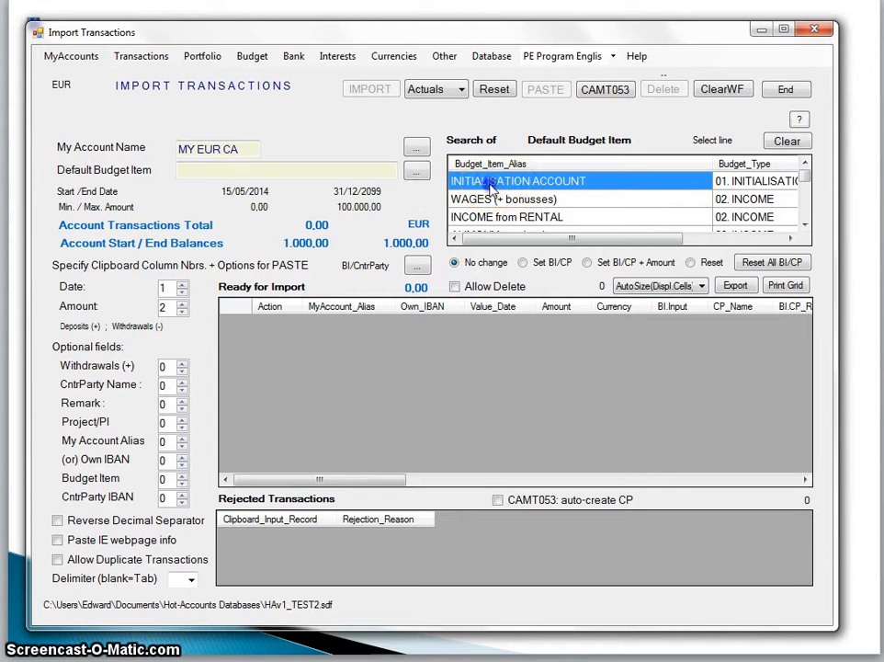
pyautogui.click(491, 186)
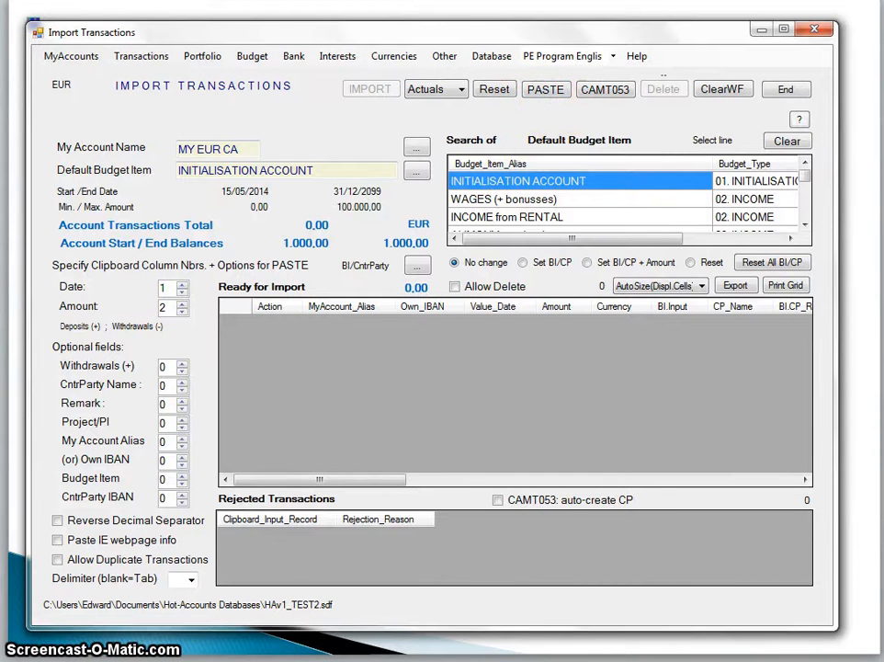
# Step: Copy range A2:F7 from Sheet1 of ImportTransactions.xlsx in Excel and paste it into the Import Transactions form
pyautogui.hotkey('alt', 'Tab')
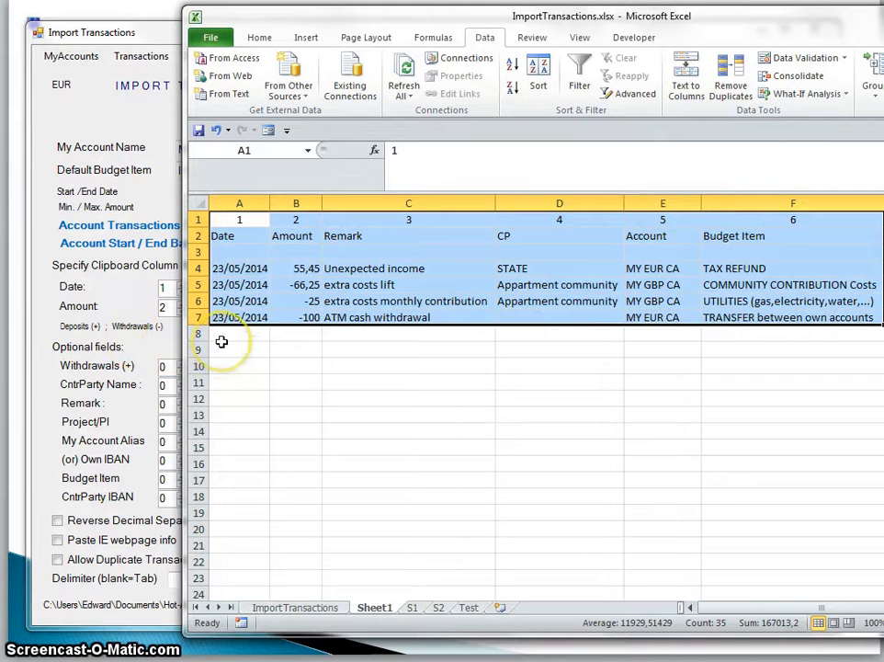
pyautogui.click(226, 237)
pyautogui.moveTo(226, 237); pyautogui.dragTo(744, 244)
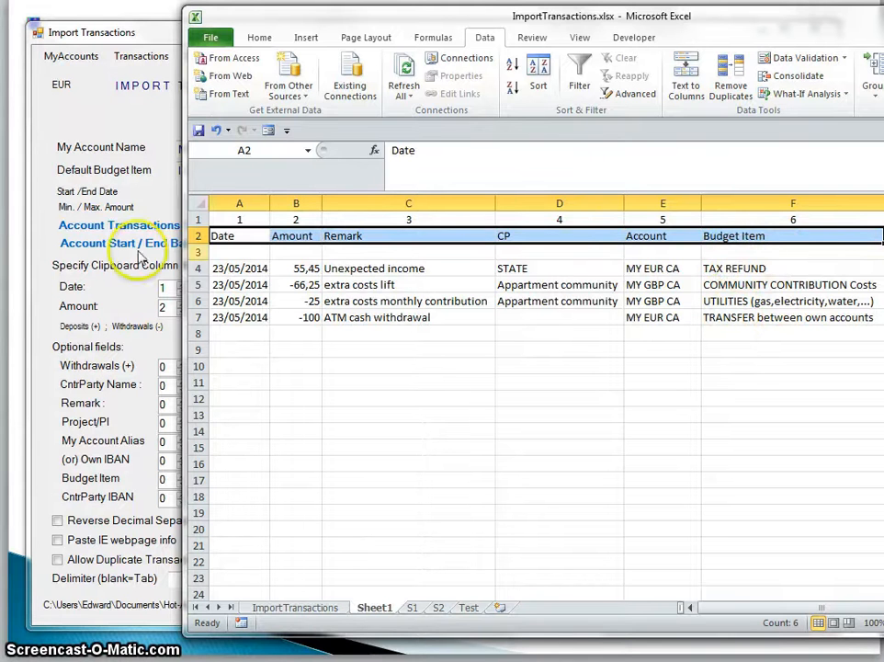
pyautogui.moveTo(237, 225); pyautogui.dragTo(777, 321)
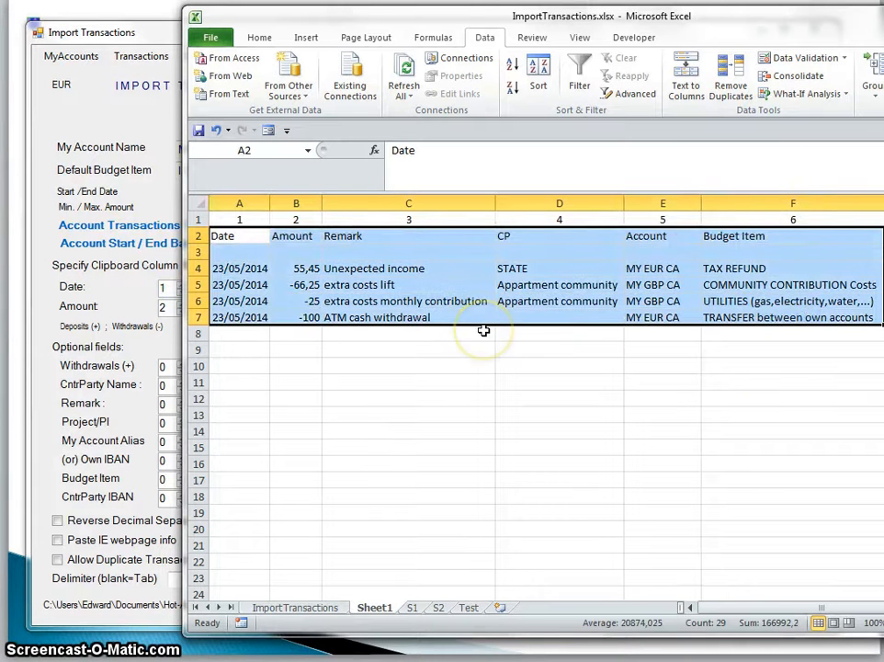
pyautogui.hotkey('ctrl', 'c')
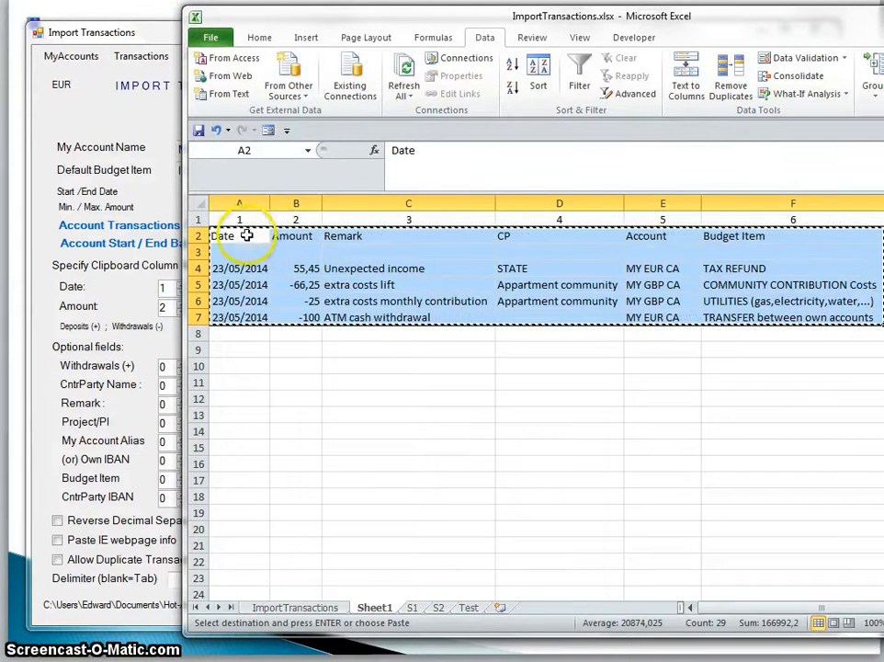
pyautogui.click(165, 32)
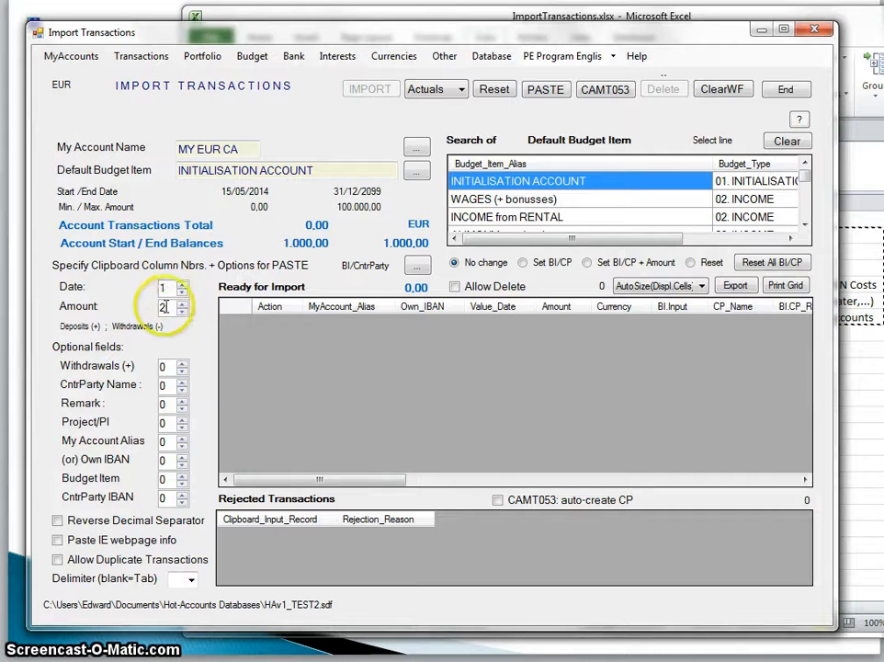
pyautogui.click(545, 90)
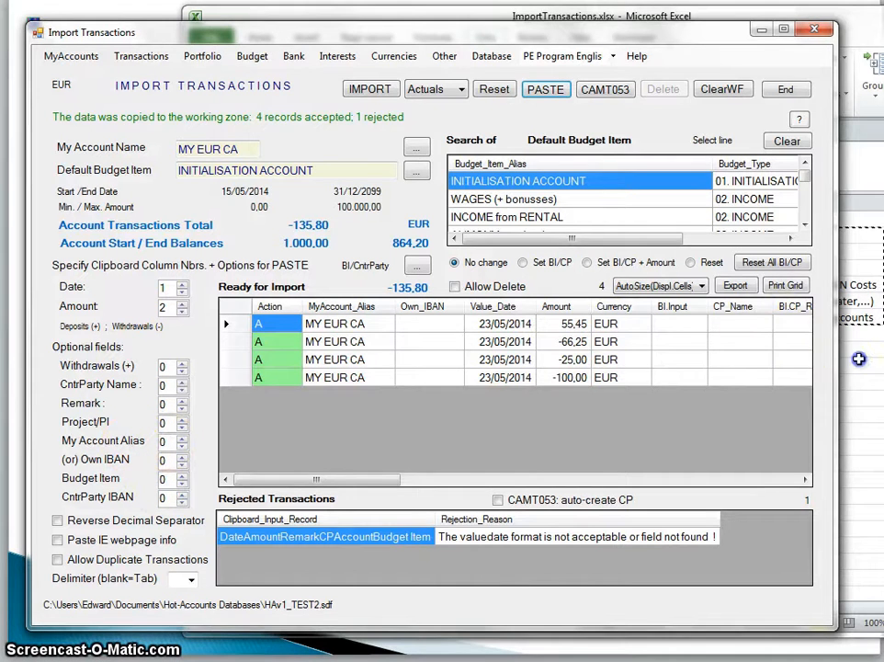
# Step: Map Remark to column 3, CntrParty Name to column 4 and Budget Item to column 6, and paste the clipboard data again
pyautogui.click(859, 357)
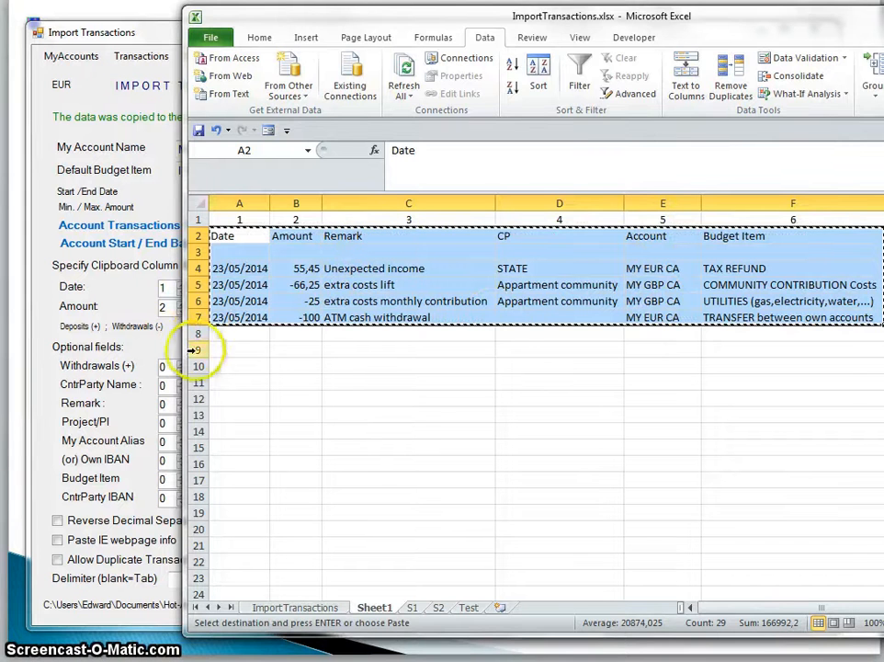
pyautogui.click(170, 342)
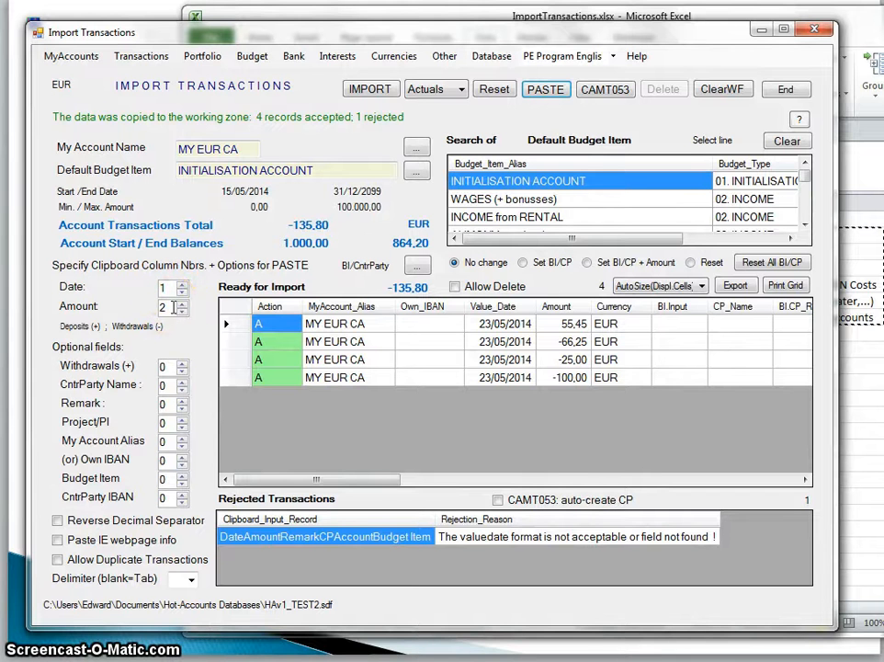
pyautogui.click(866, 351)
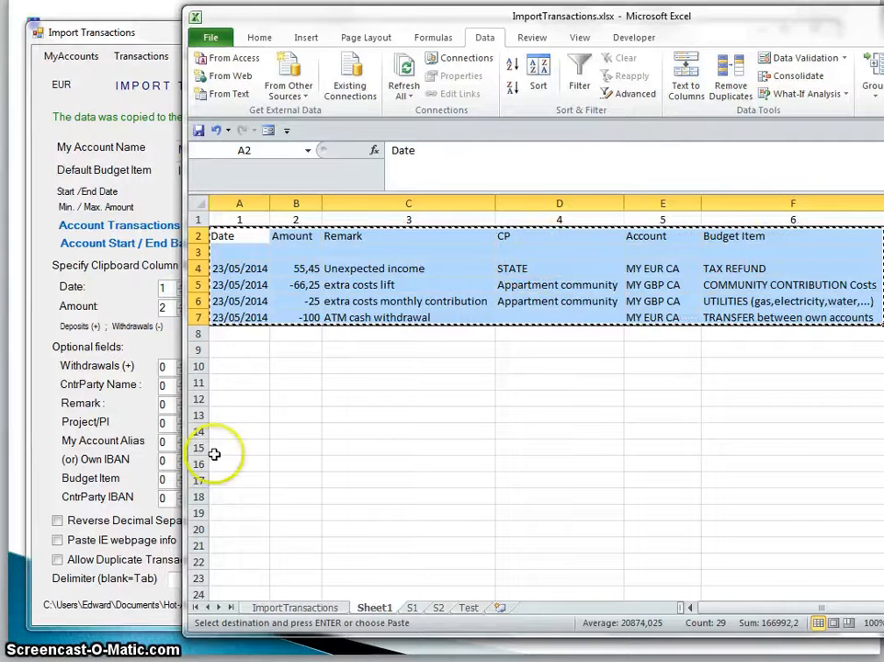
pyautogui.click(170, 403)
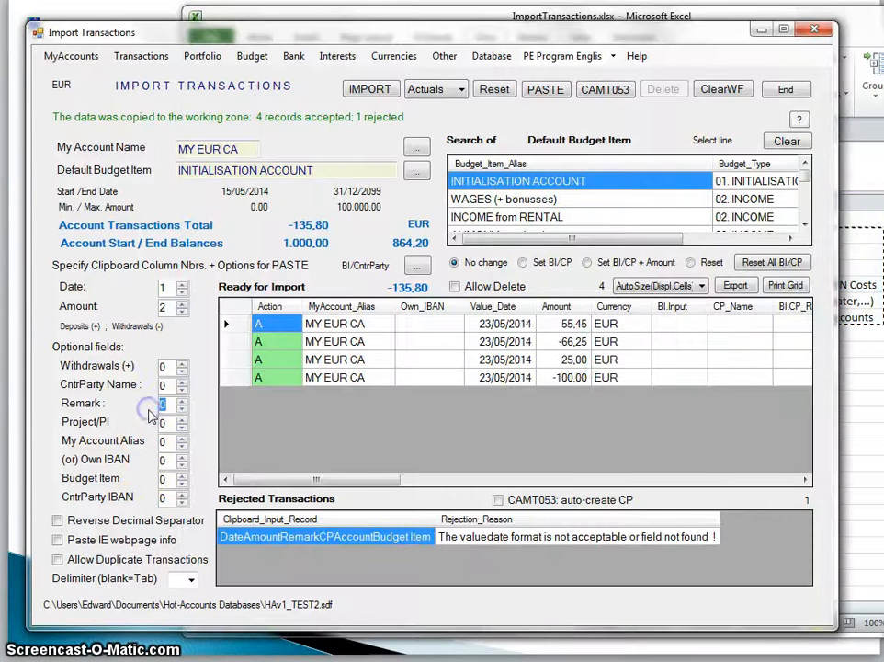
pyautogui.click(164, 386)
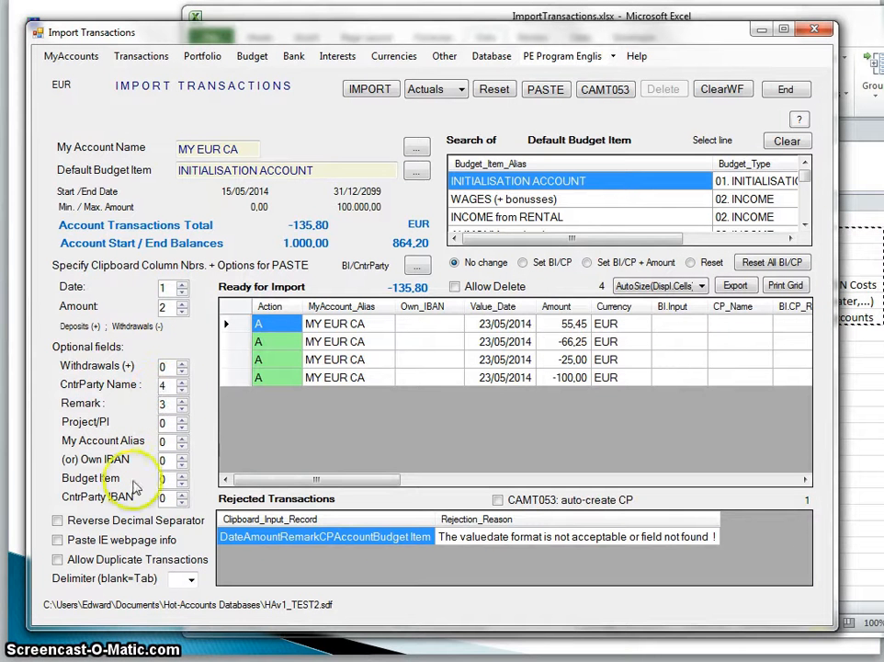
pyautogui.click(165, 479)
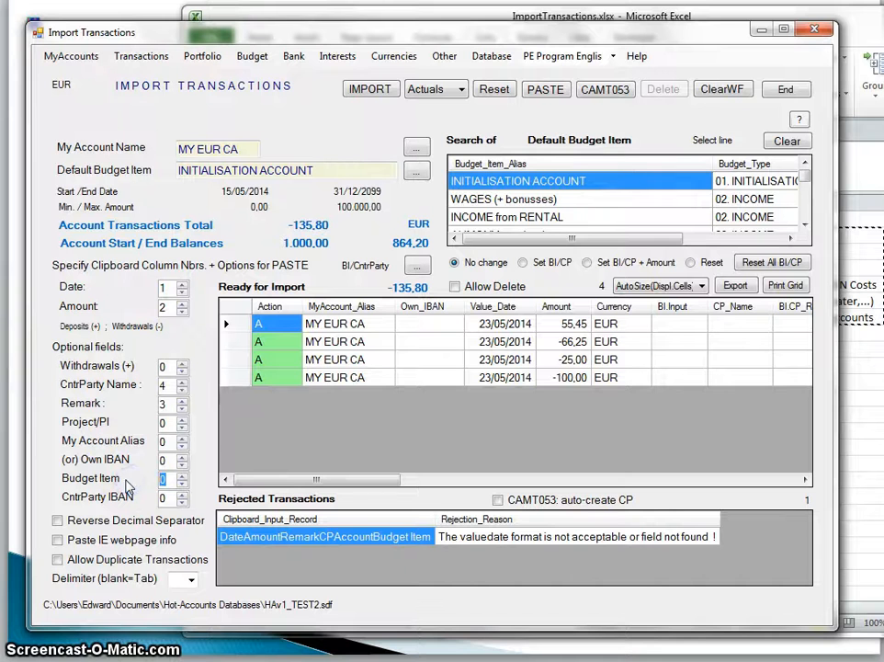
pyautogui.click(543, 90)
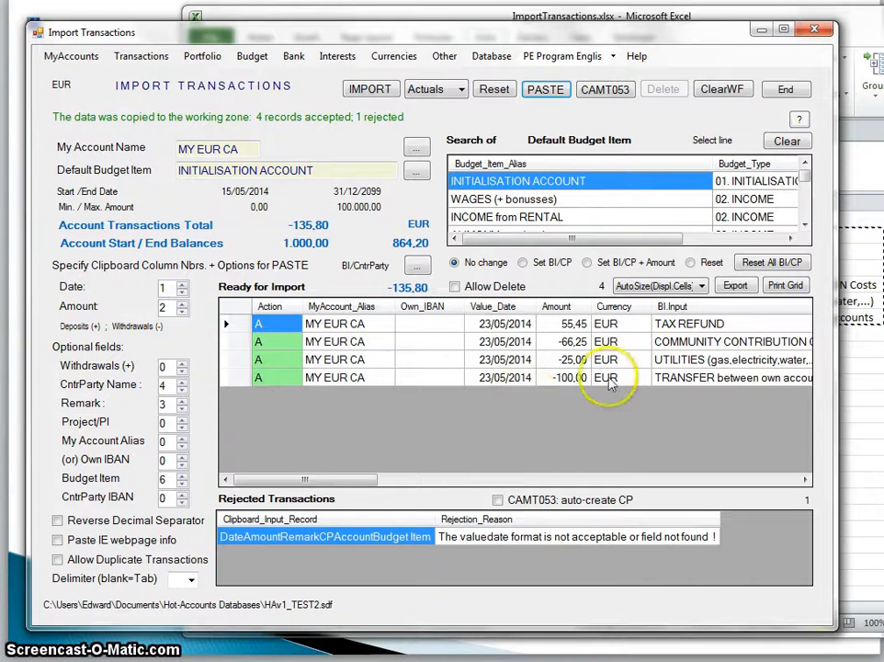
# Step: Check the pasted budget items, counterparties and remarks against the Excel sheet and import the transactions as Actuals
pyautogui.moveTo(360, 478); pyautogui.dragTo(432, 497)
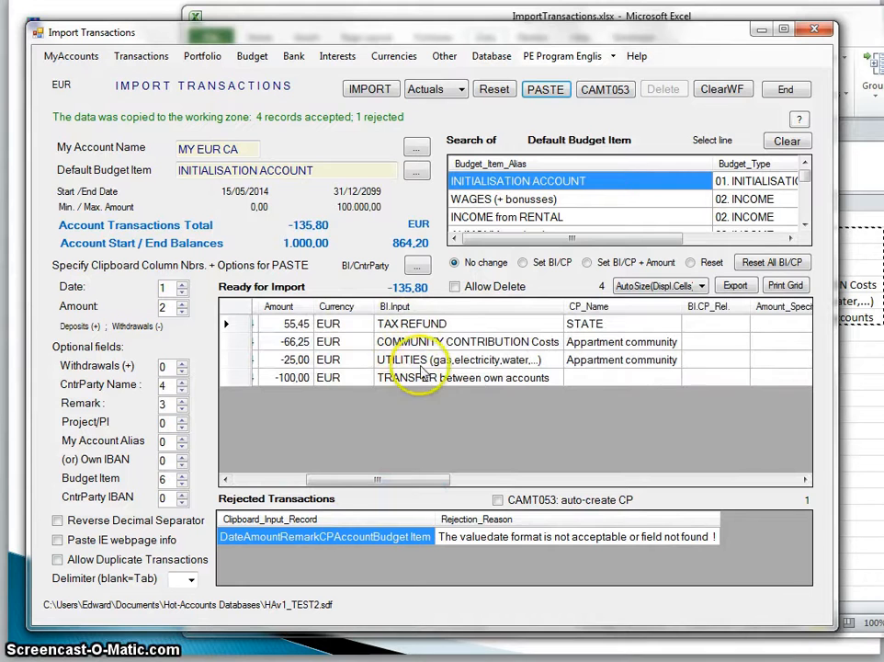
pyautogui.click(859, 357)
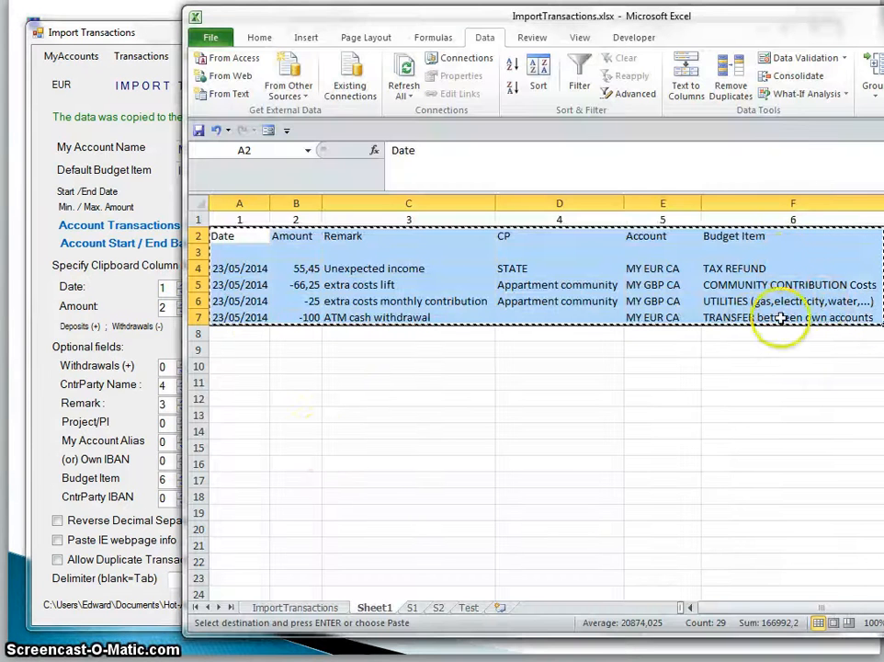
pyautogui.click(161, 45)
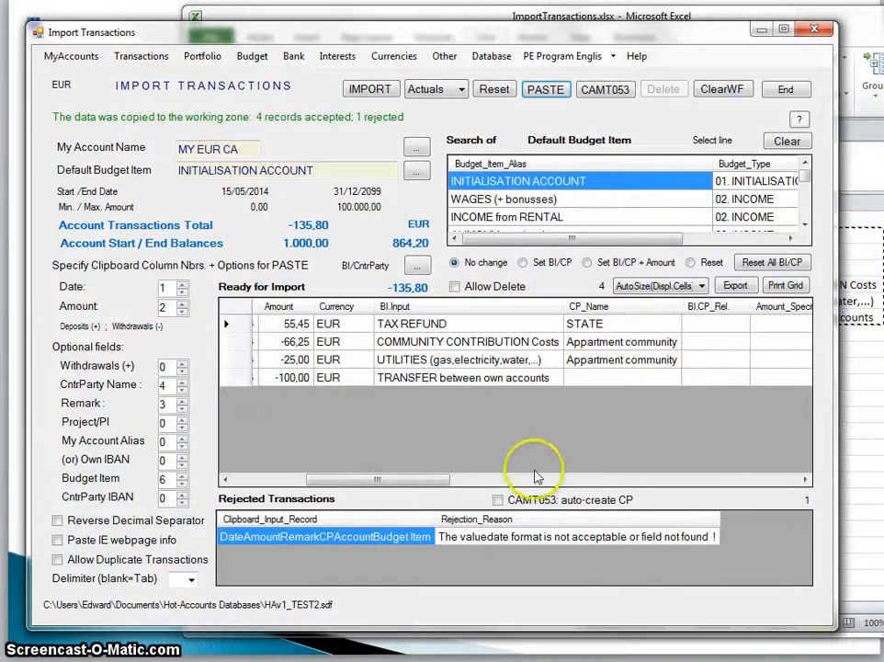
pyautogui.moveTo(445, 479); pyautogui.dragTo(510, 486)
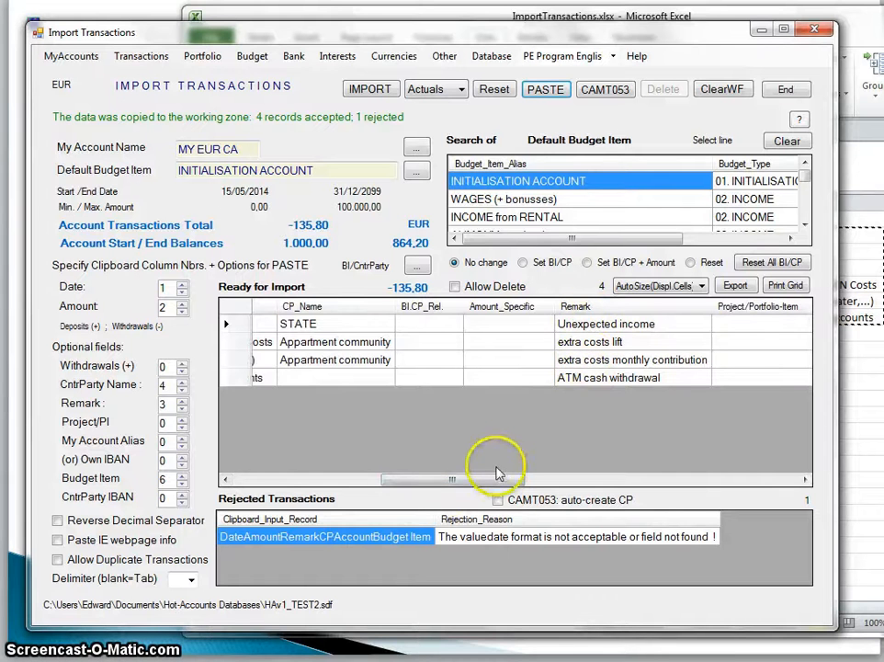
pyautogui.moveTo(509, 480); pyautogui.dragTo(357, 482)
pyautogui.click(358, 98)
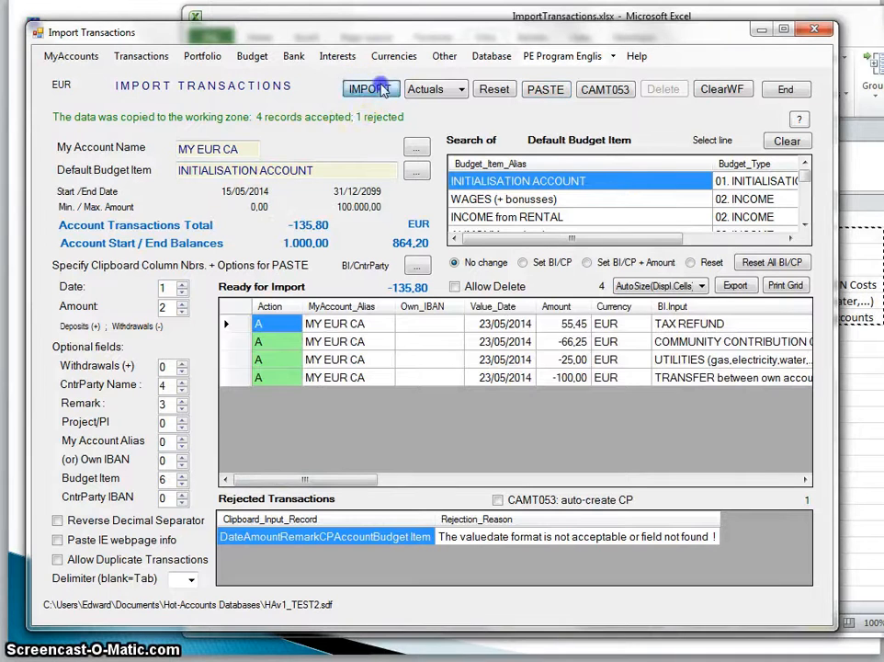
# Step: Open the Transactions form, review the imported records and delete all of them
pyautogui.click(133, 60)
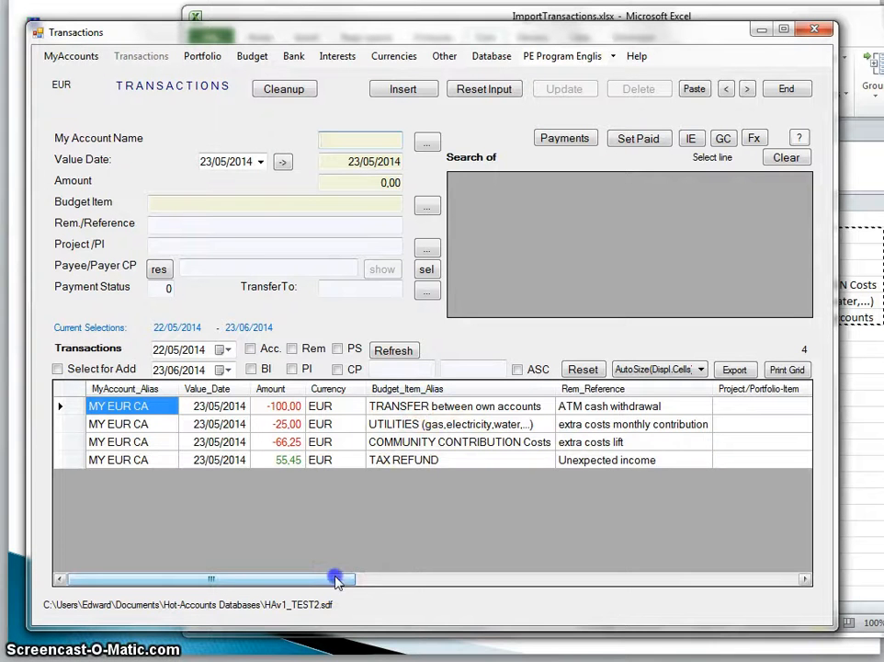
pyautogui.moveTo(337, 581); pyautogui.dragTo(251, 582)
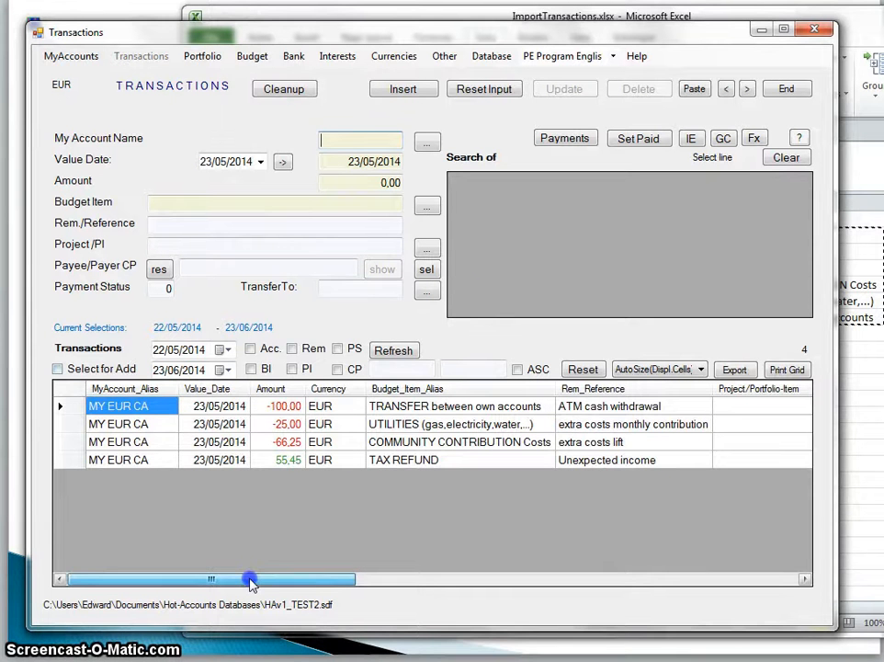
pyautogui.click(64, 407)
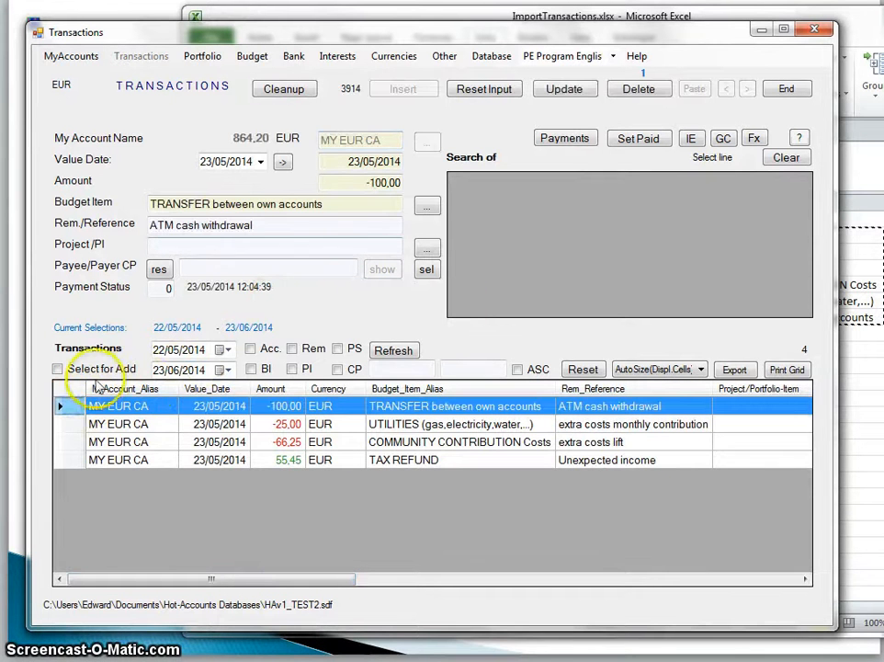
pyautogui.click(73, 388)
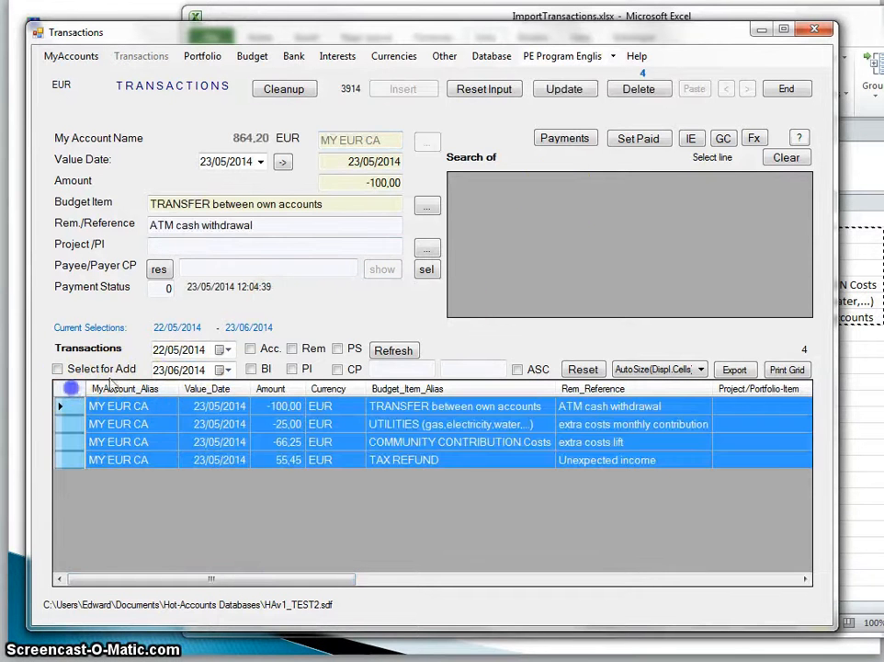
pyautogui.click(641, 89)
pyautogui.click(392, 362)
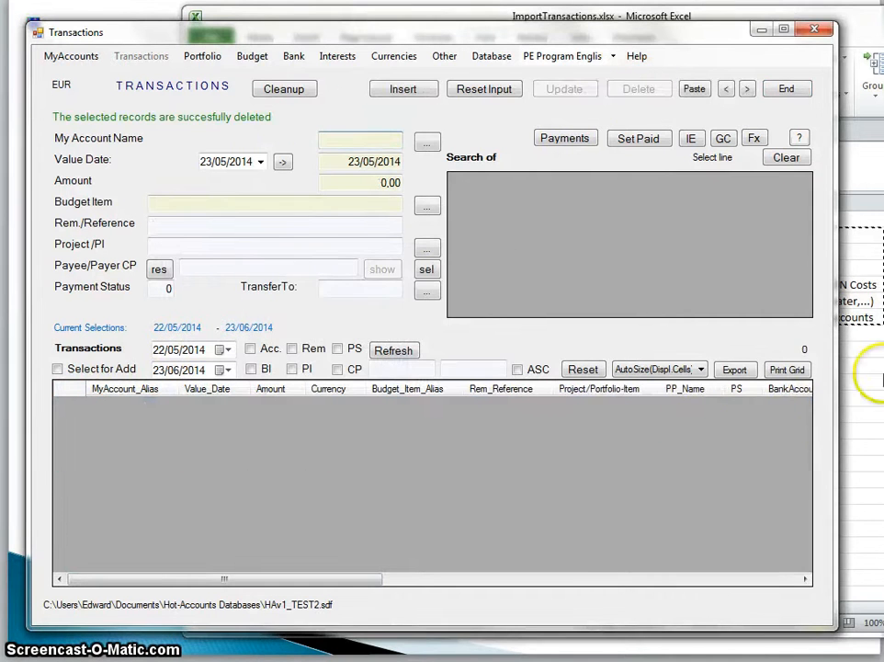
# Step: Look over the budget items in the Excel sheet and reopen the Import Transactions form
pyautogui.click(875, 374)
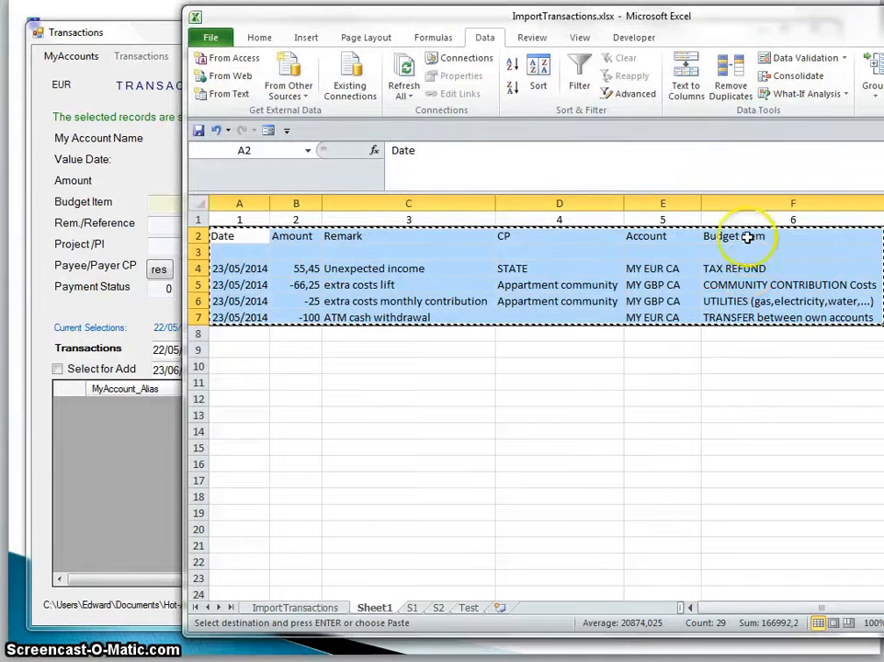
pyautogui.click(102, 313)
pyautogui.click(444, 56)
pyautogui.click(454, 75)
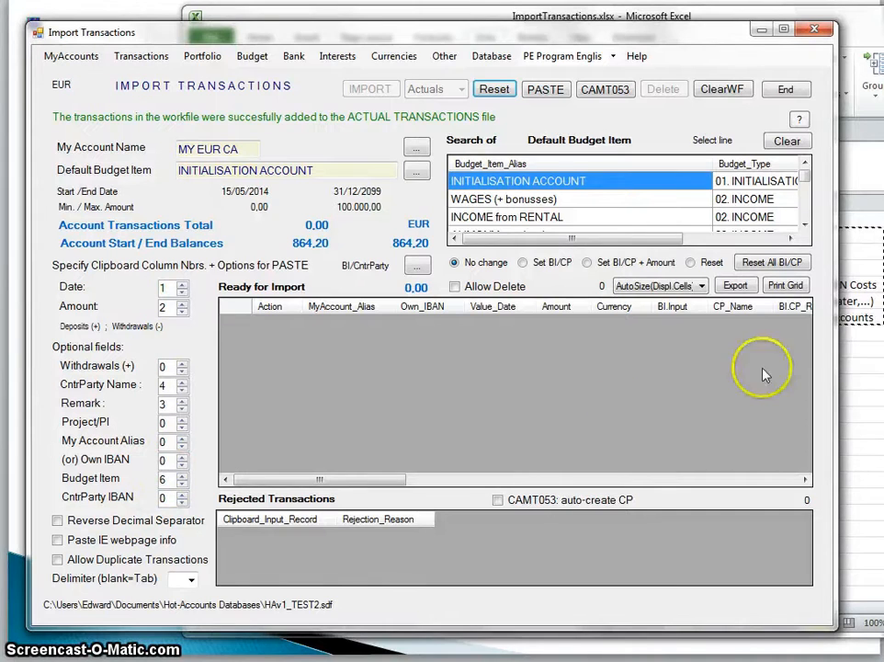
# Step: Change the budget item in cell F4 of the Excel sheet to "TAX REFUND." and save the workbook
pyautogui.click(867, 365)
pyautogui.click(792, 268)
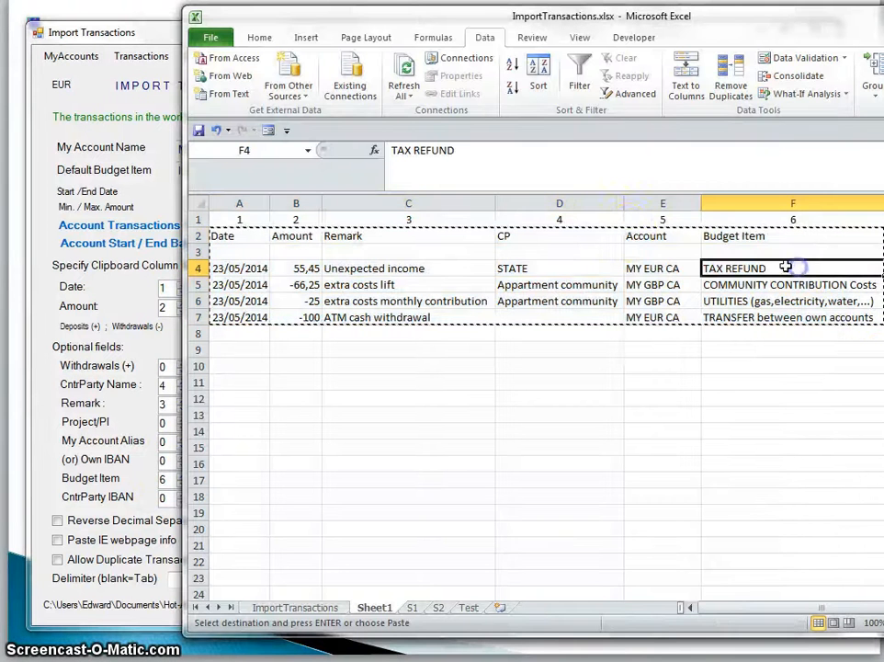
pyautogui.click(459, 149)
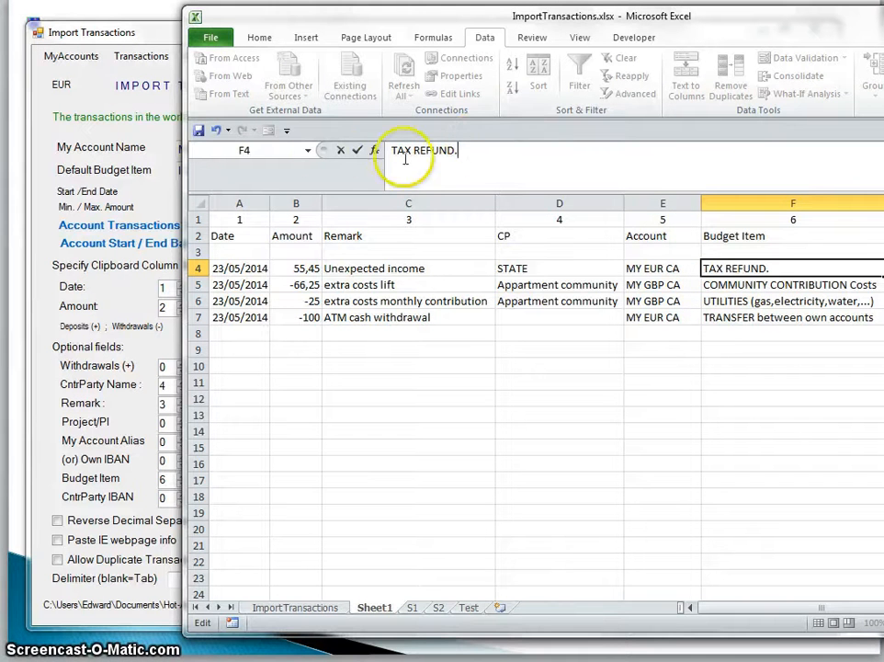
pyautogui.click(198, 131)
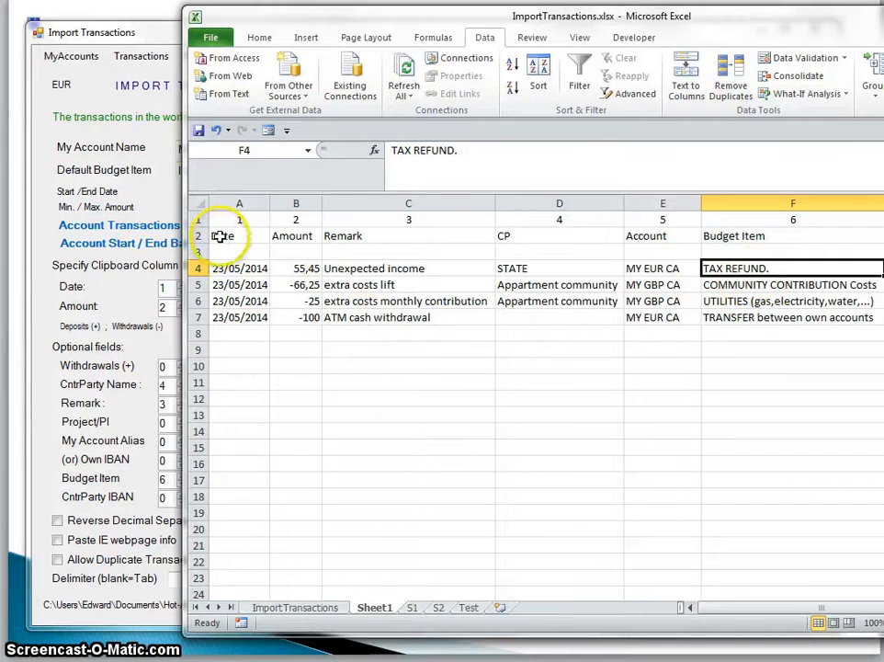
# Step: Copy the modified range A2:F7, paste it into the Import Transactions form and view the reasons for the rejected records
pyautogui.moveTo(220, 236); pyautogui.dragTo(763, 313)
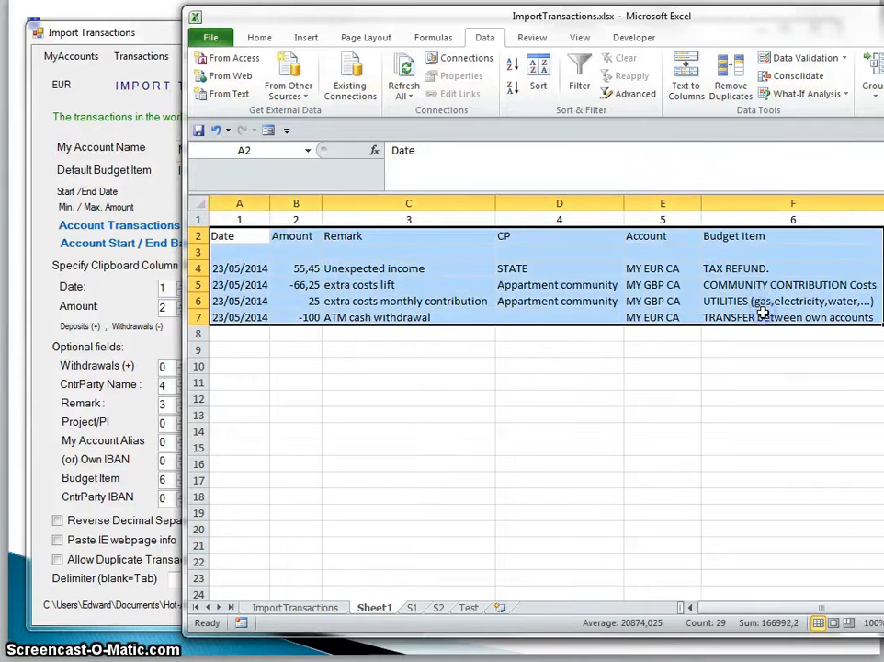
pyautogui.hotkey('ctrl', 'c')
pyautogui.click(84, 32)
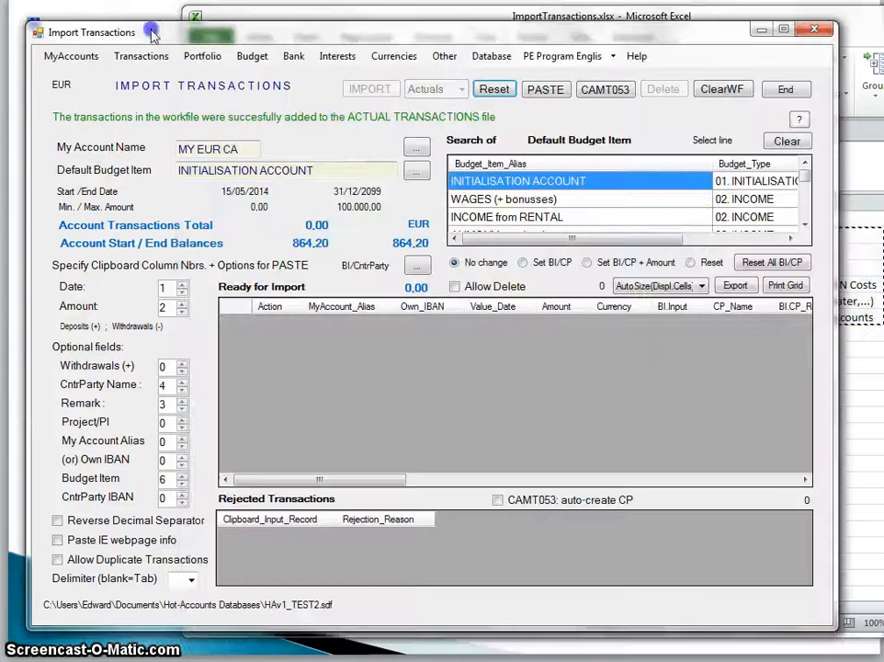
pyautogui.click(567, 95)
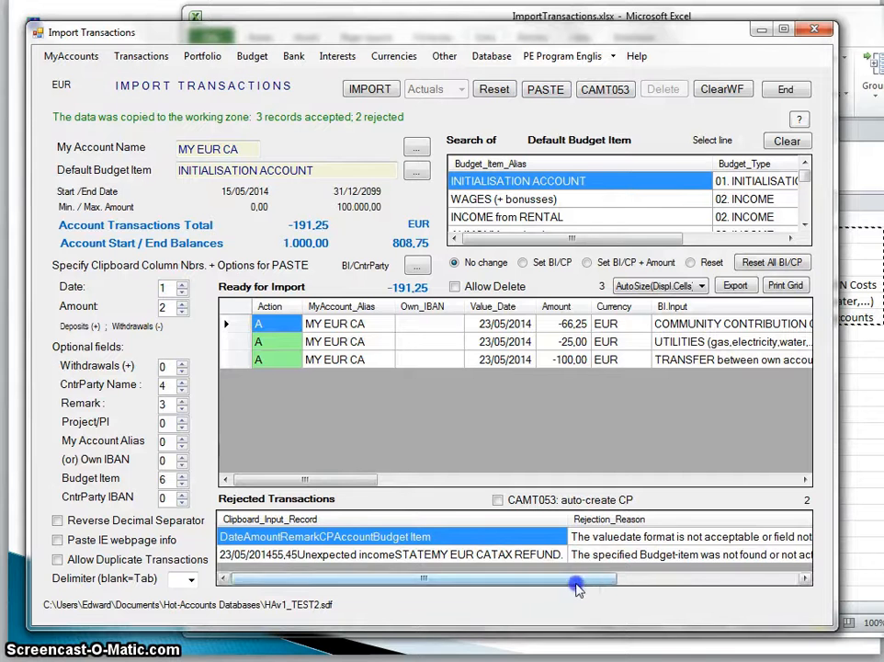
pyautogui.moveTo(576, 580); pyautogui.dragTo(655, 580)
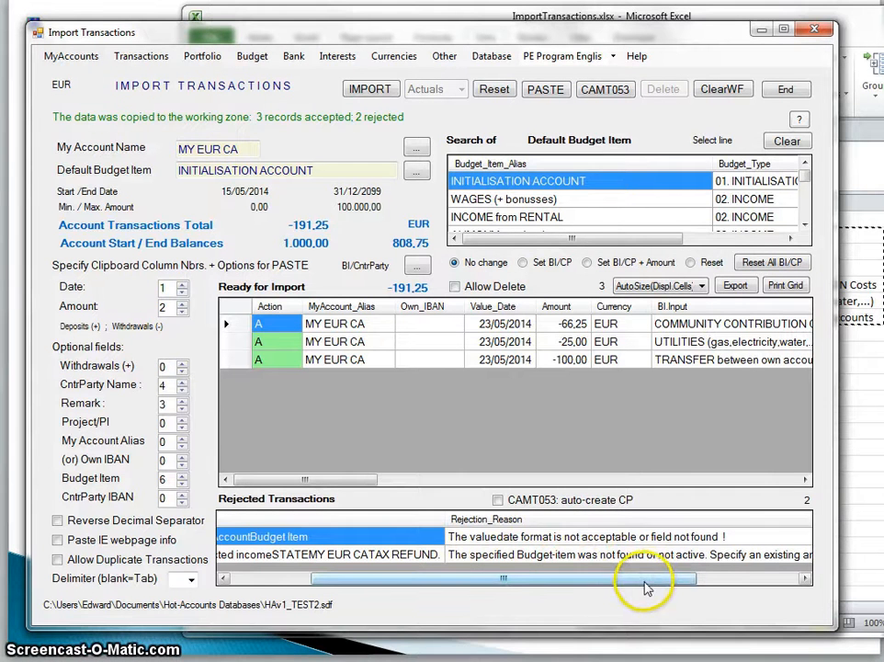
# Step: Correct the budget item in cell F4 of the Excel sheet to "TAX REFUND" and save the workbook
pyautogui.moveTo(645, 582); pyautogui.dragTo(608, 584)
pyautogui.click(865, 375)
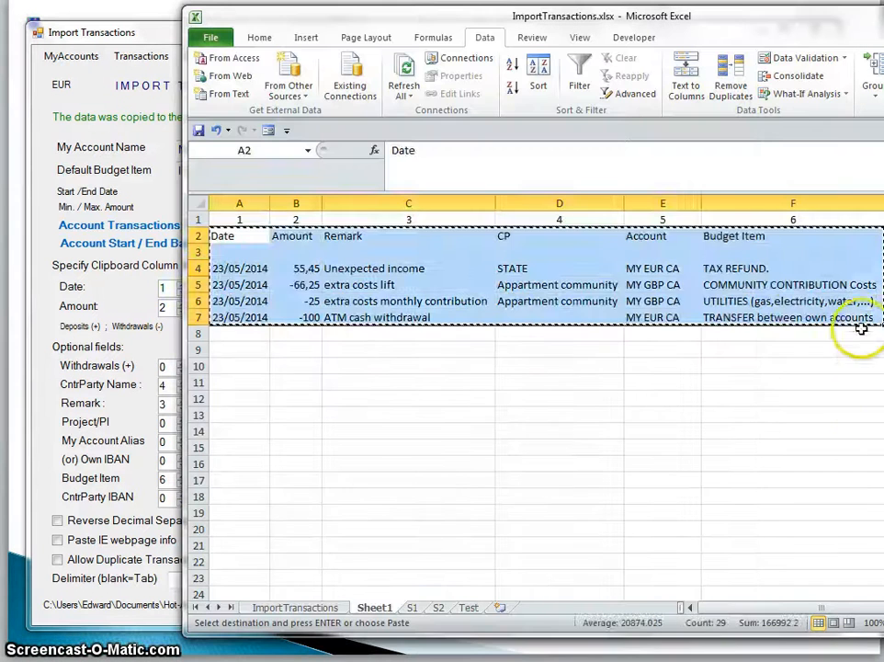
pyautogui.click(785, 270)
pyautogui.click(463, 154)
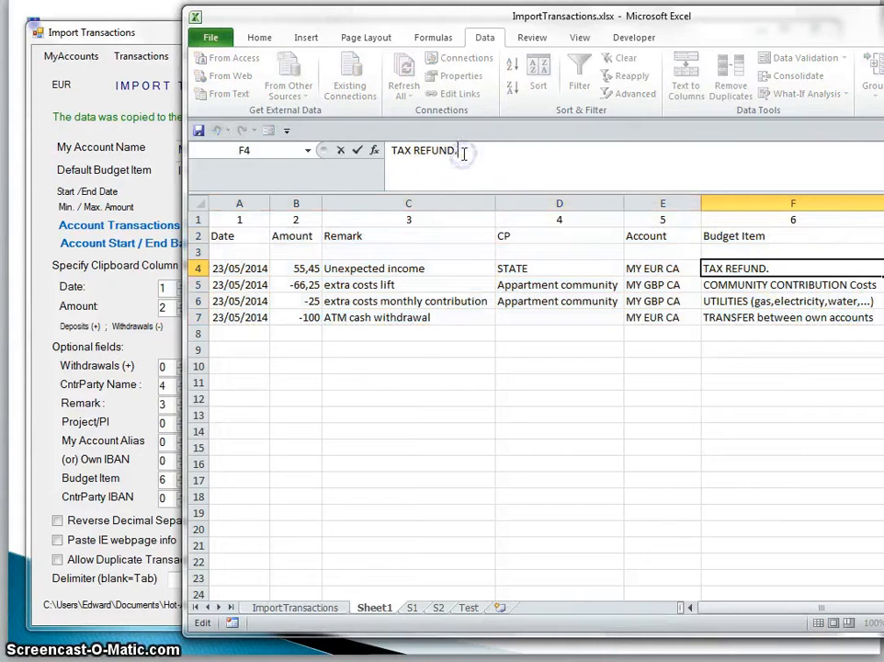
pyautogui.click(198, 132)
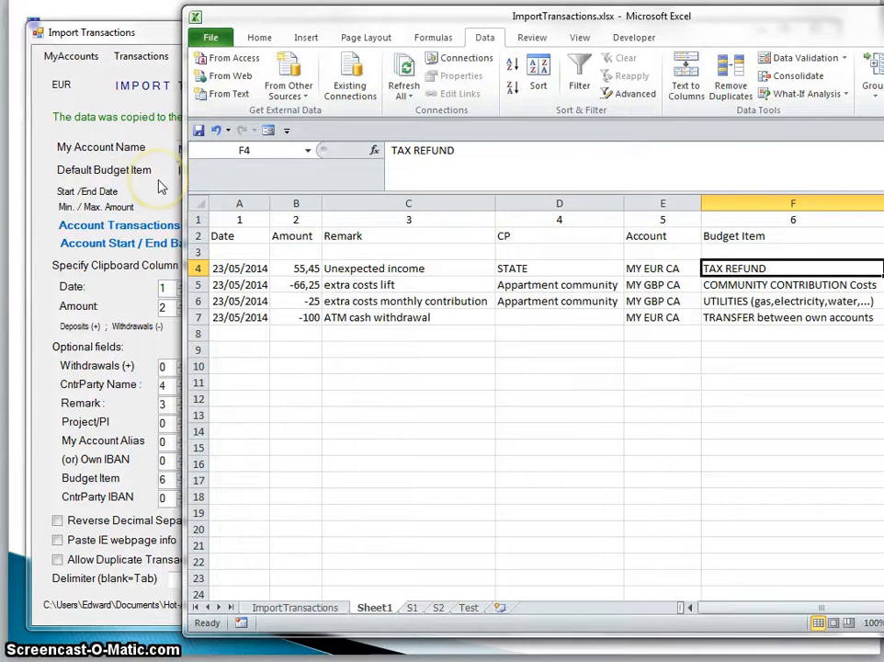
# Step: Copy the corrected range A2:F7 from the Excel sheet and paste it into the Import Transactions form
pyautogui.moveTo(221, 236); pyautogui.dragTo(763, 318)
pyautogui.hotkey('ctrl', 'c')
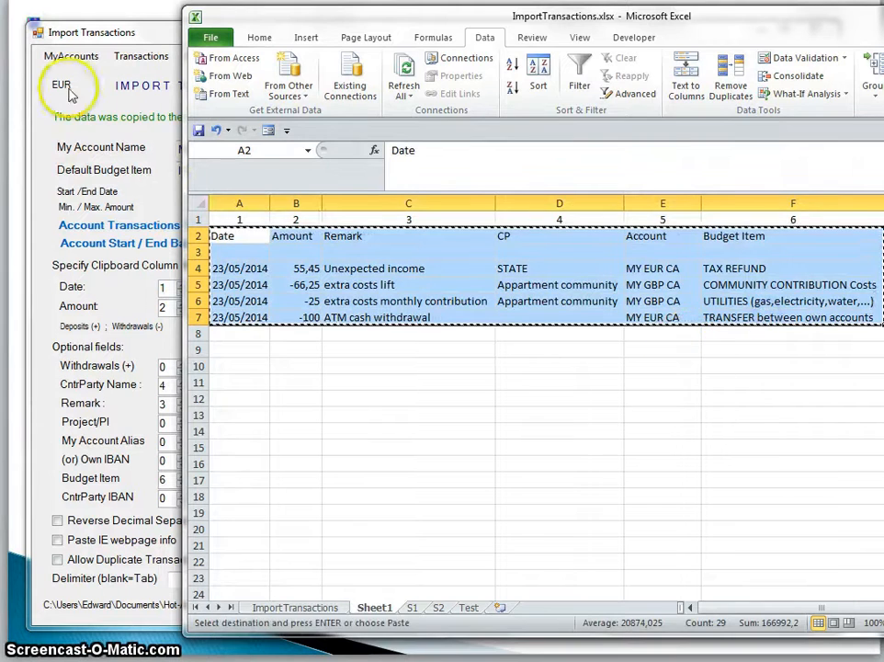
pyautogui.click(135, 33)
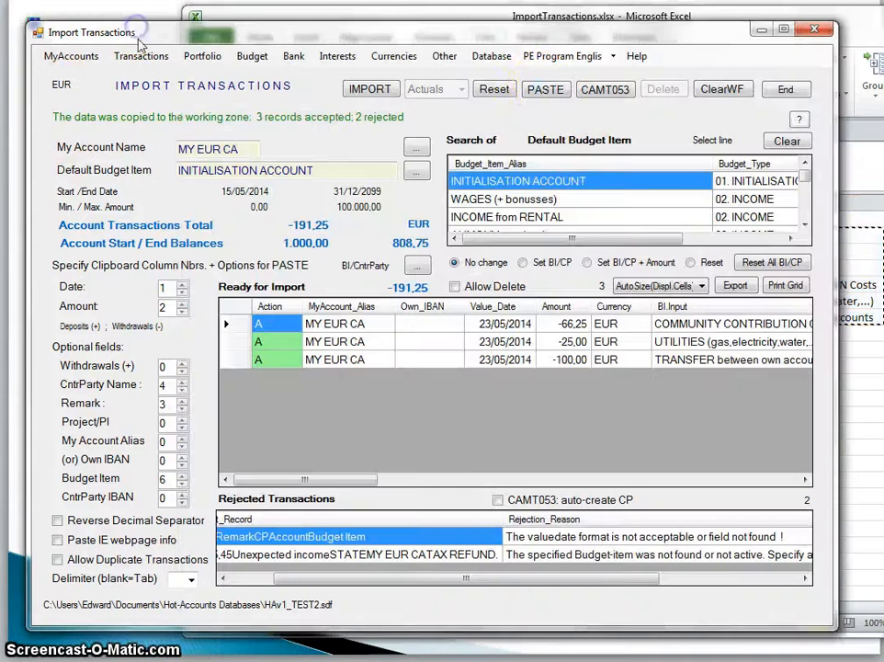
pyautogui.click(545, 89)
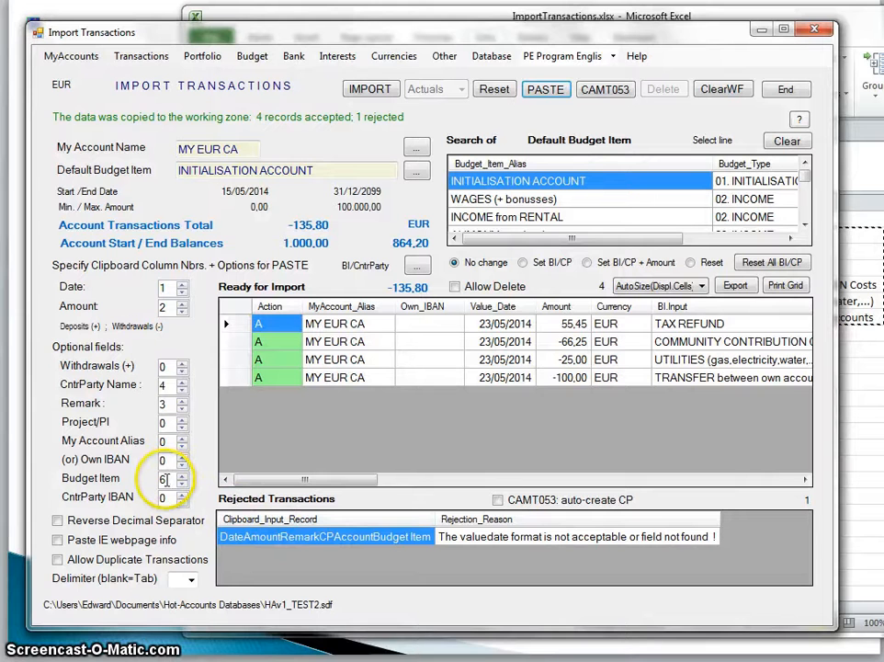
# Step: Set the Budget Item clipboard column number to 0 and paste the copied records again
pyautogui.click(172, 479)
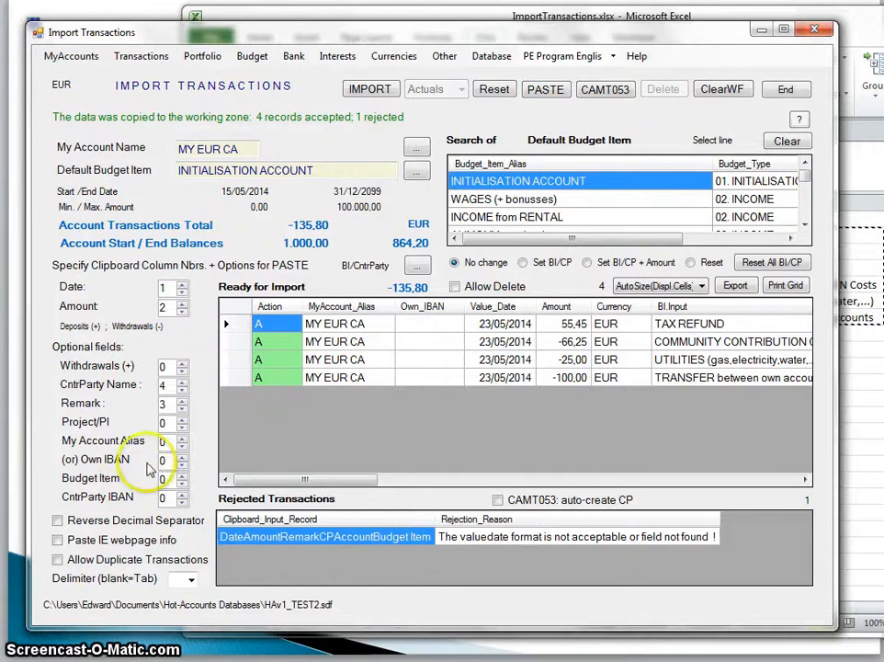
pyautogui.click(555, 91)
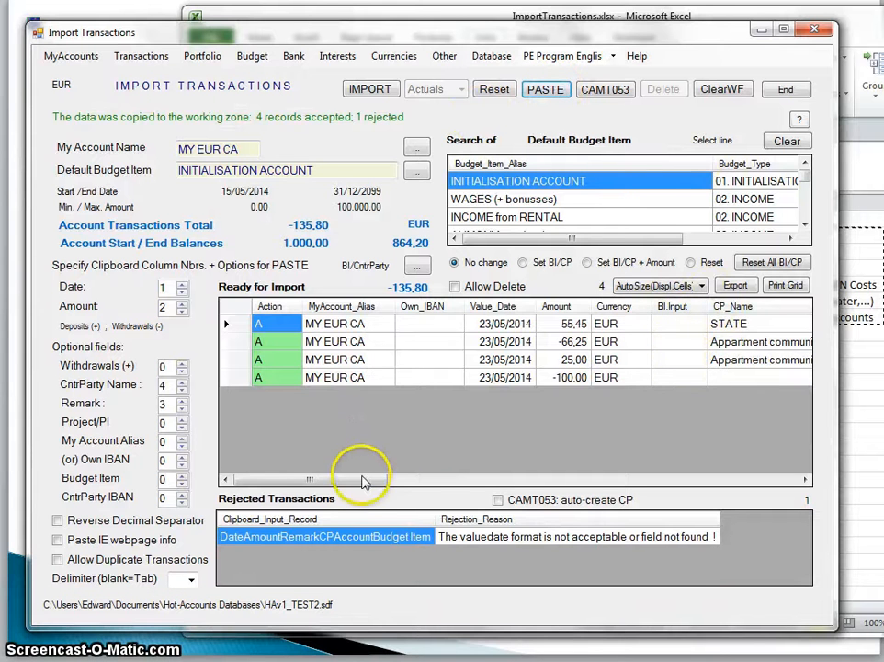
pyautogui.moveTo(365, 480); pyautogui.dragTo(431, 485)
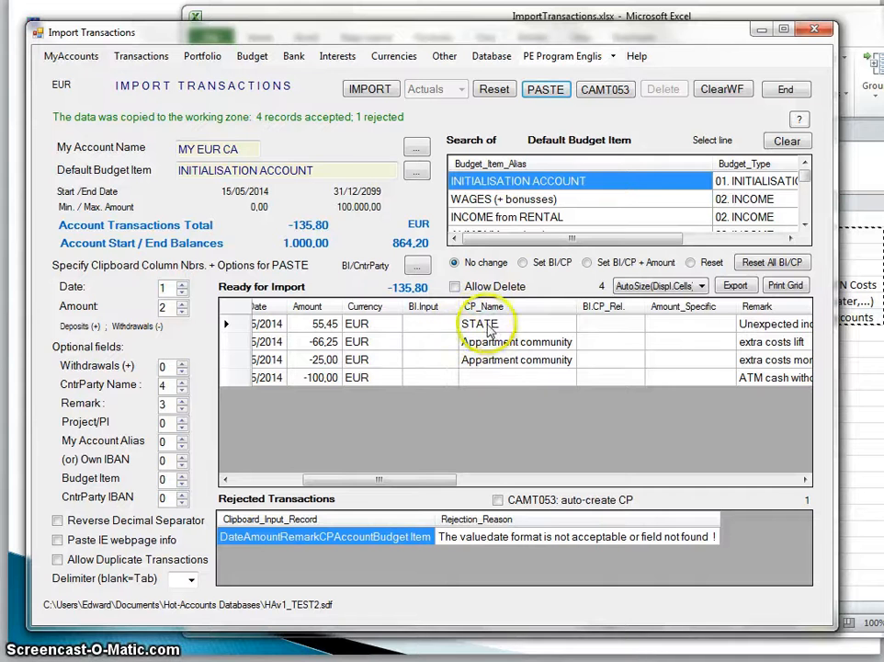
# Step: Search the budget items for "tax" and choose TAX REFUND as the default budget item
pyautogui.click(182, 166)
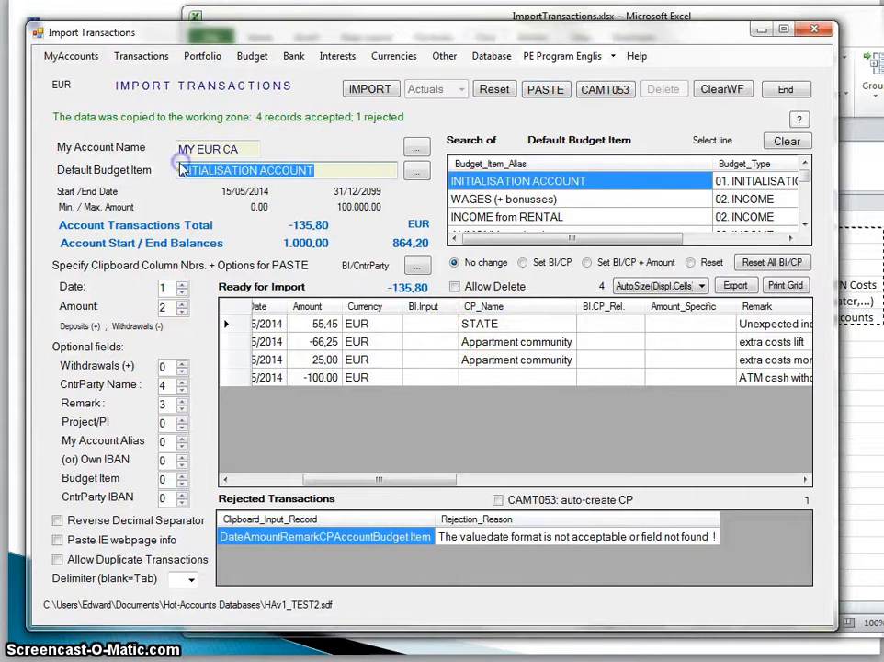
pyautogui.press('BackSpace')
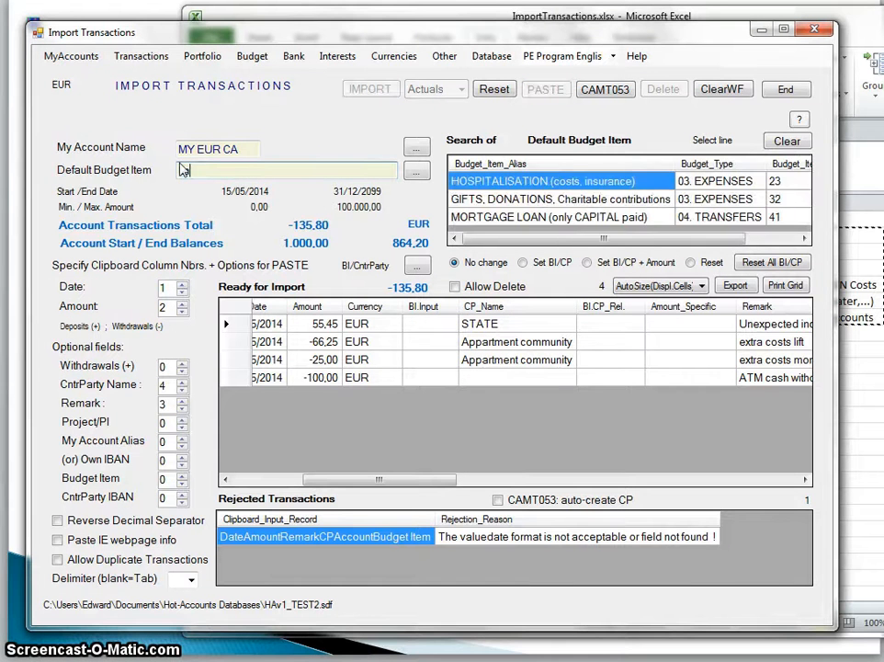
pyautogui.write('tax')
pyautogui.moveTo(199, 172); pyautogui.dragTo(55, 182)
pyautogui.write('gts')
pyautogui.press('BackSpace')
pyautogui.press('BackSpace')
pyautogui.press('BackSpace')
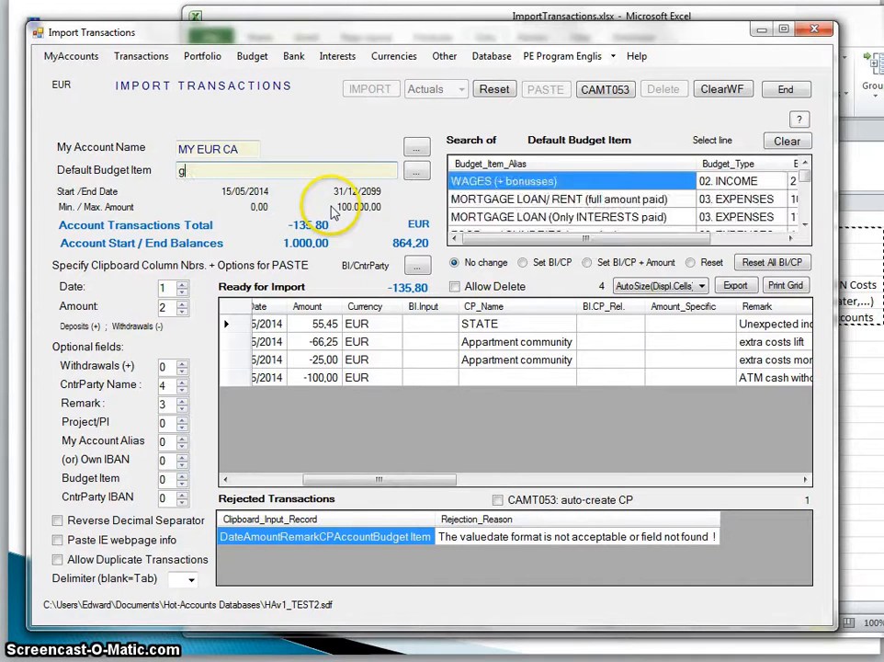
pyautogui.write('tax')
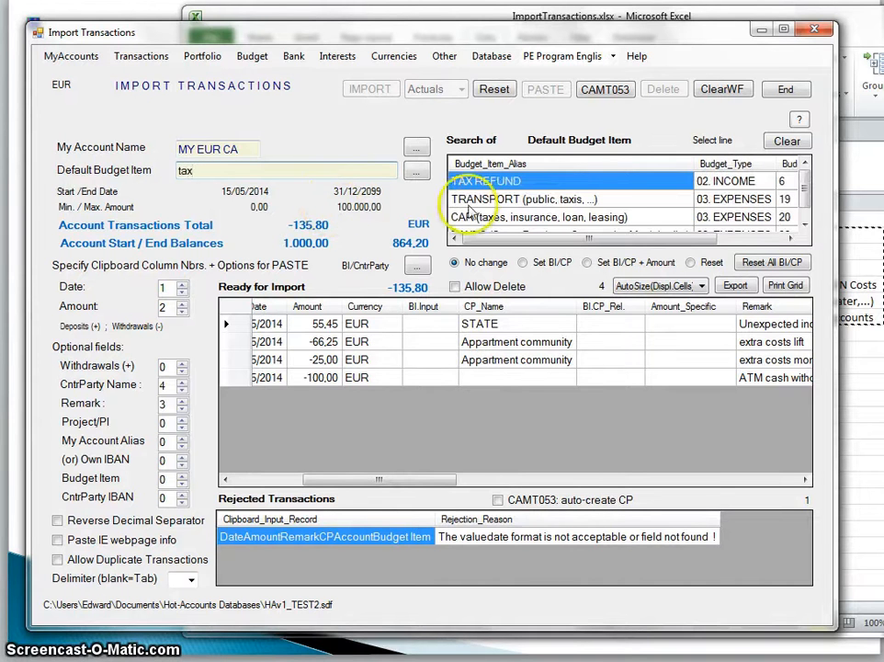
pyautogui.click(472, 183)
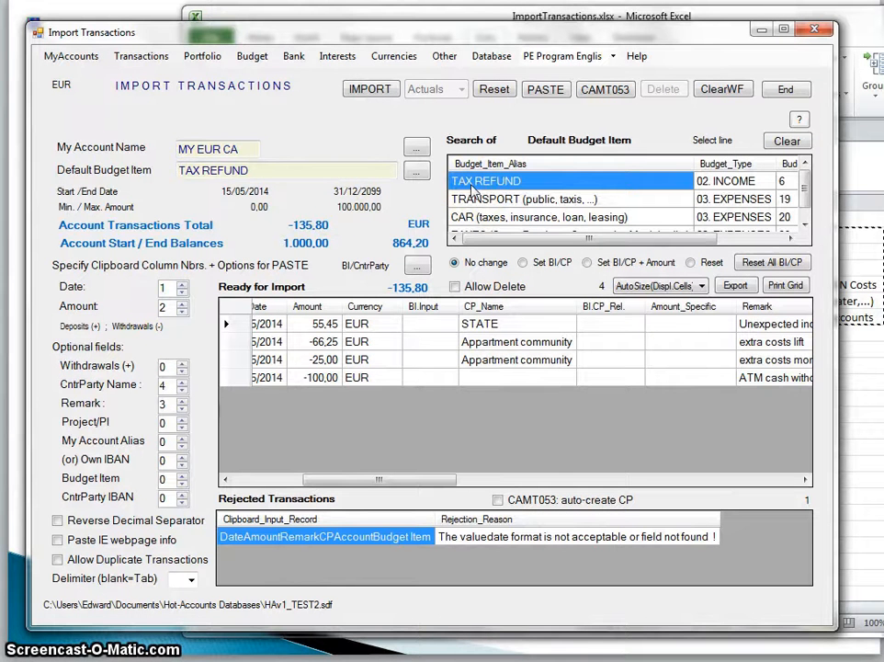
pyautogui.click(263, 173)
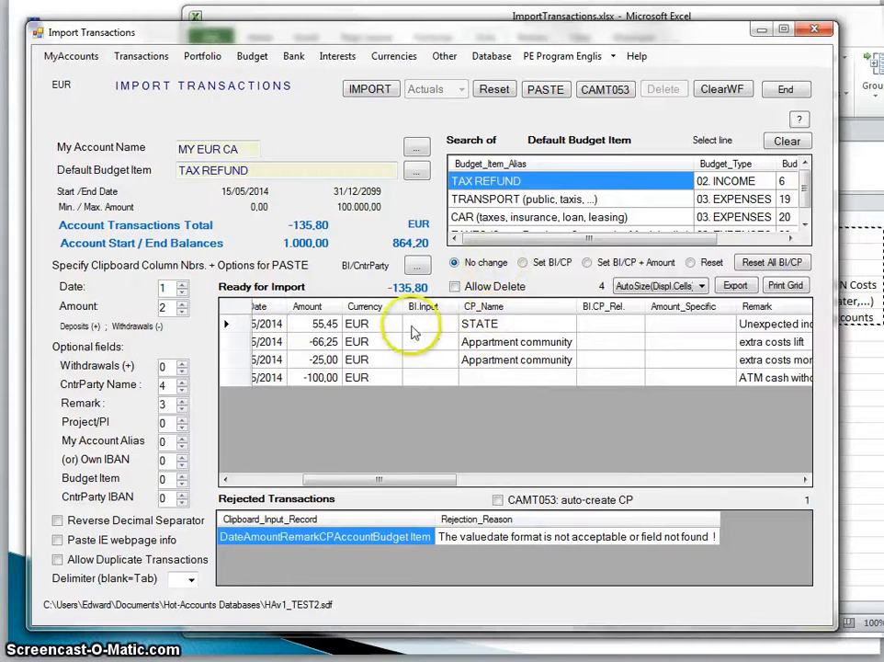
# Step: Assign the default budget item to counterparty STATE using Set BI/CP, and display the list of budget item/counterparty relations
pyautogui.click(492, 327)
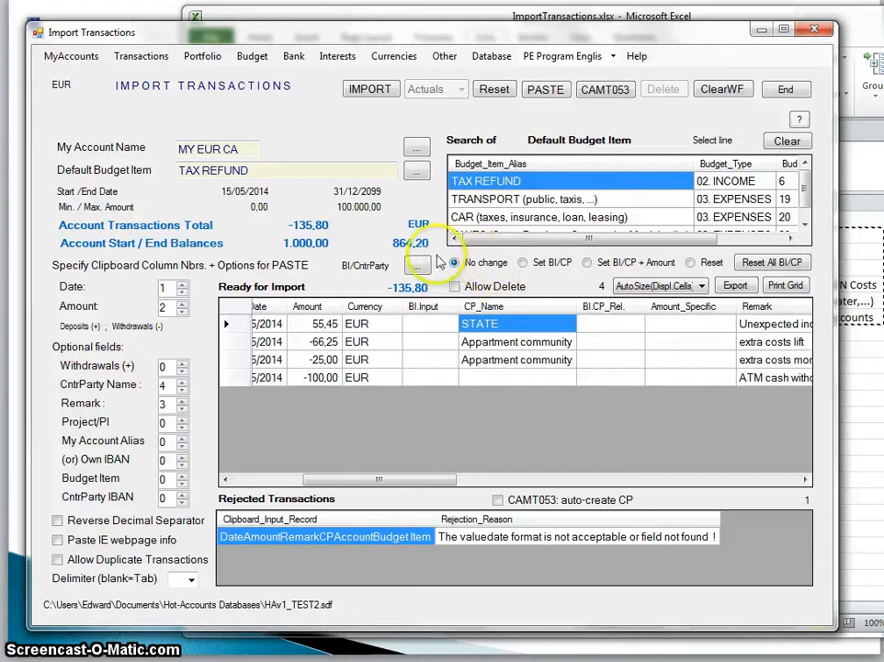
pyautogui.click(524, 264)
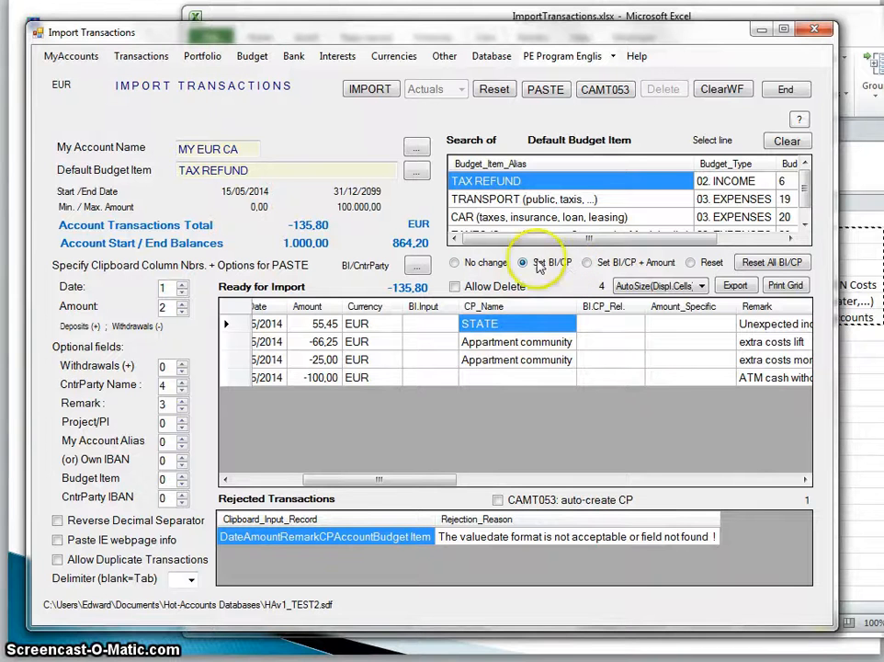
pyautogui.click(491, 327)
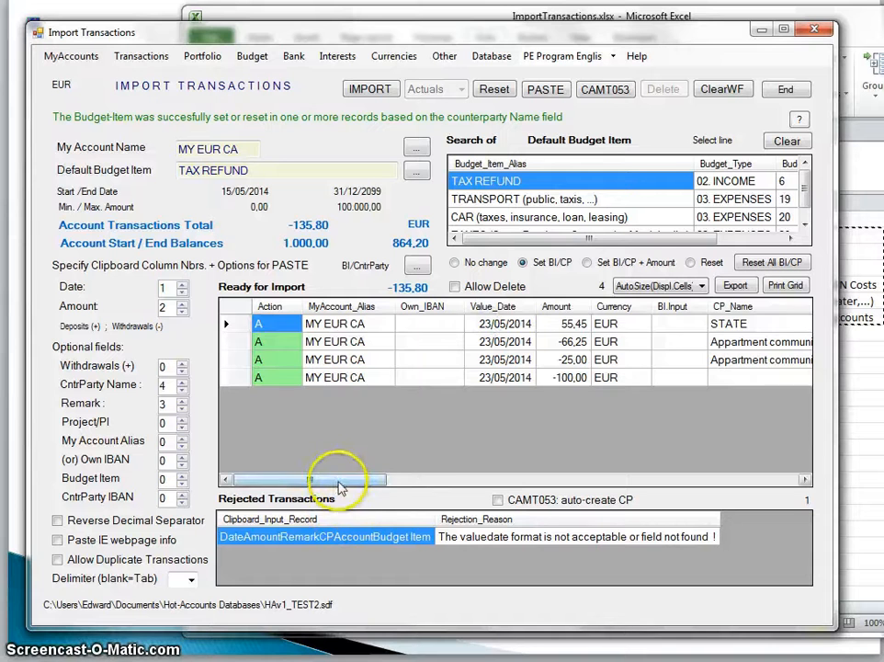
pyautogui.moveTo(340, 480); pyautogui.dragTo(433, 497)
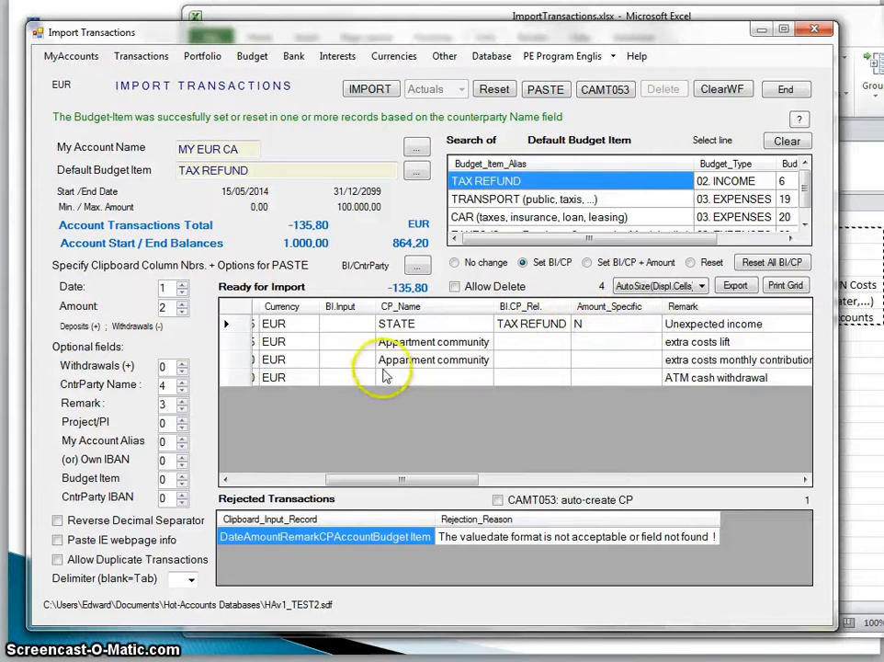
pyautogui.click(416, 267)
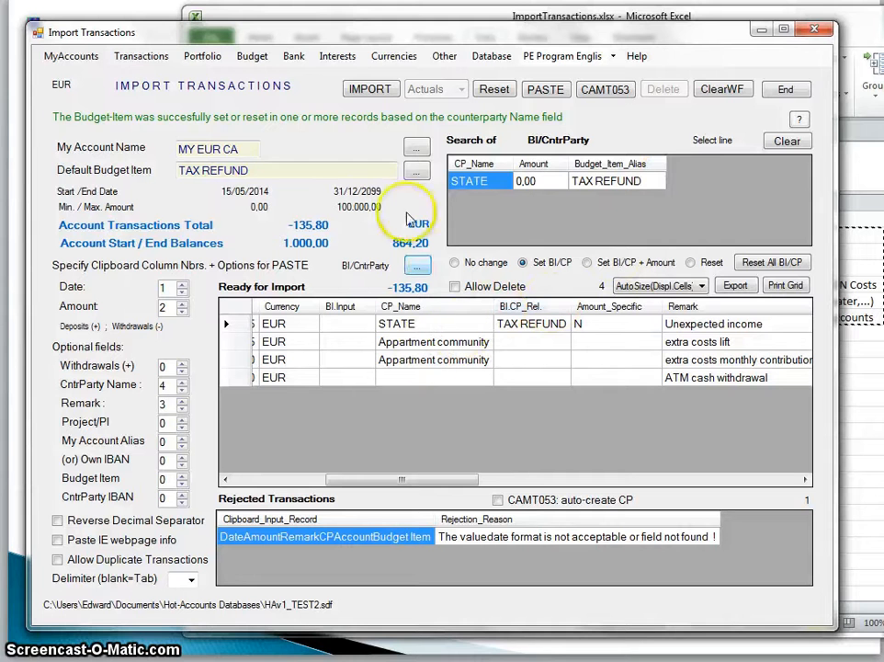
# Step: Choose COMMUNITY CONTRIBUTION Costs as the default budget item and assign it to the Appartment community counterparty
pyautogui.click(221, 167)
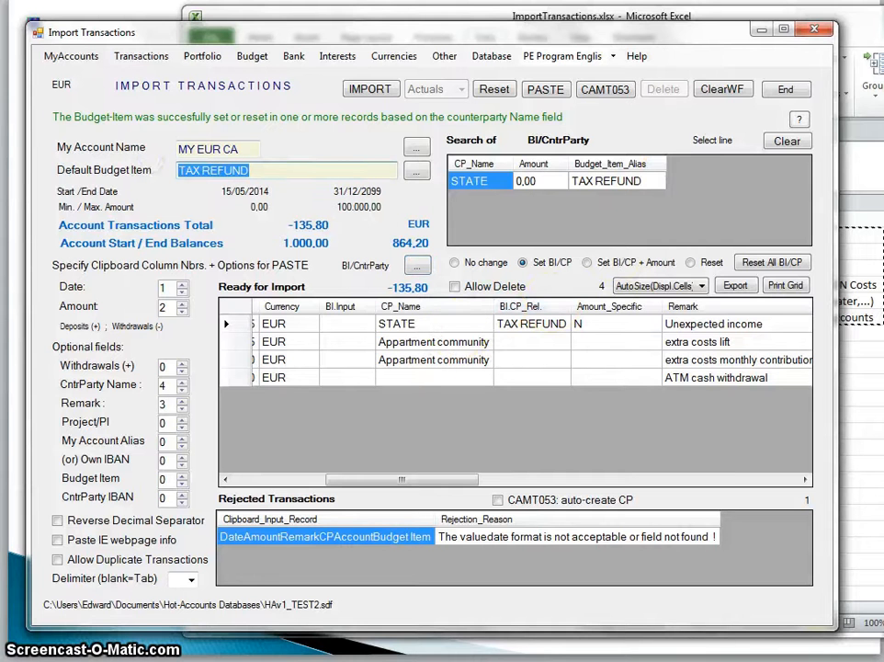
pyautogui.write('comm')
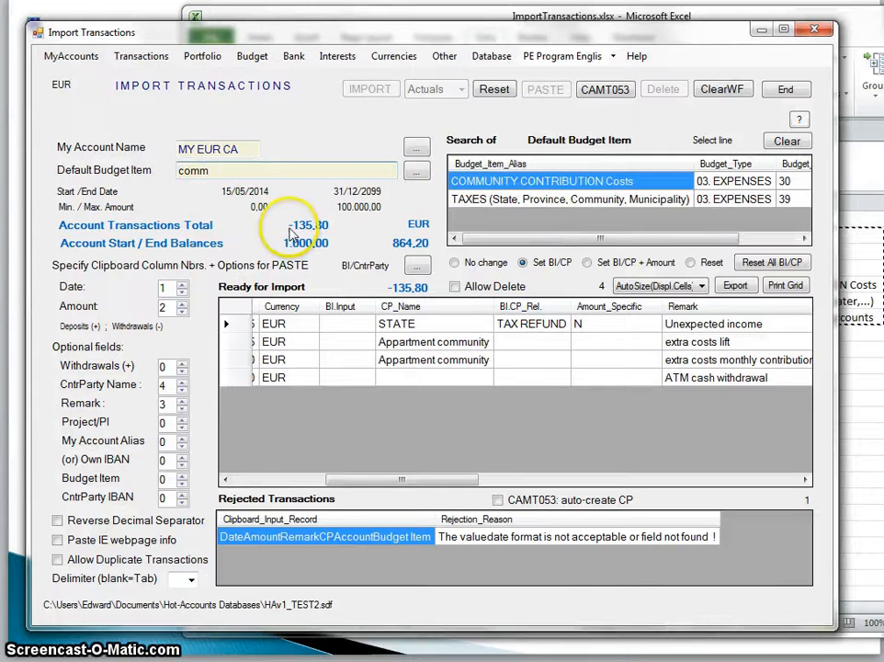
pyautogui.click(470, 183)
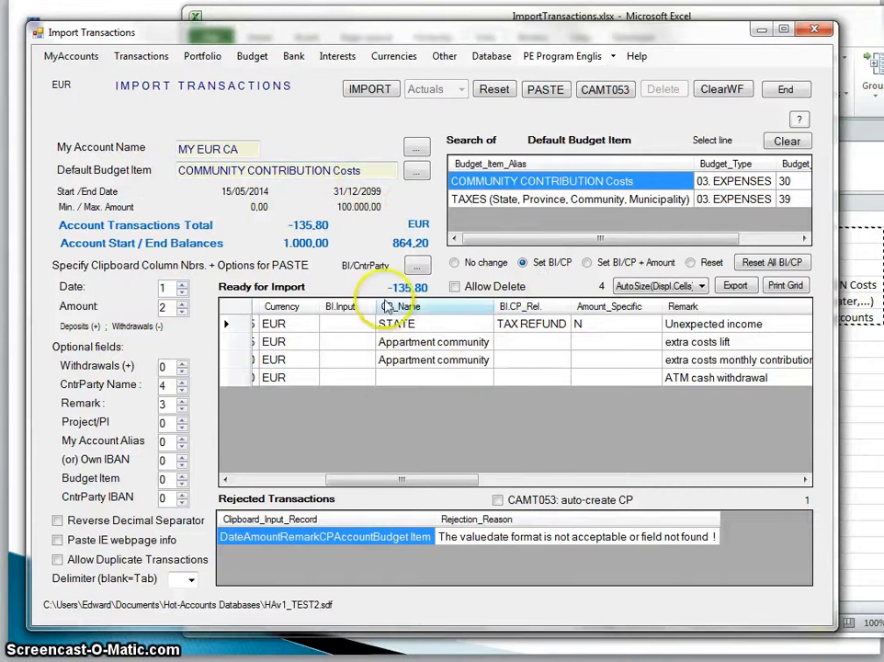
pyautogui.click(406, 349)
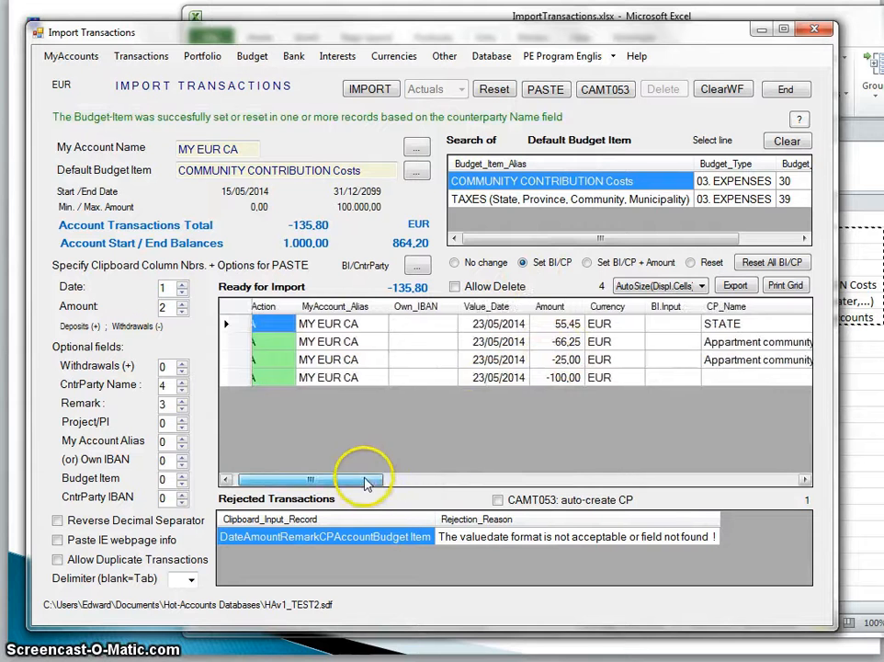
pyautogui.moveTo(367, 479); pyautogui.dragTo(487, 487)
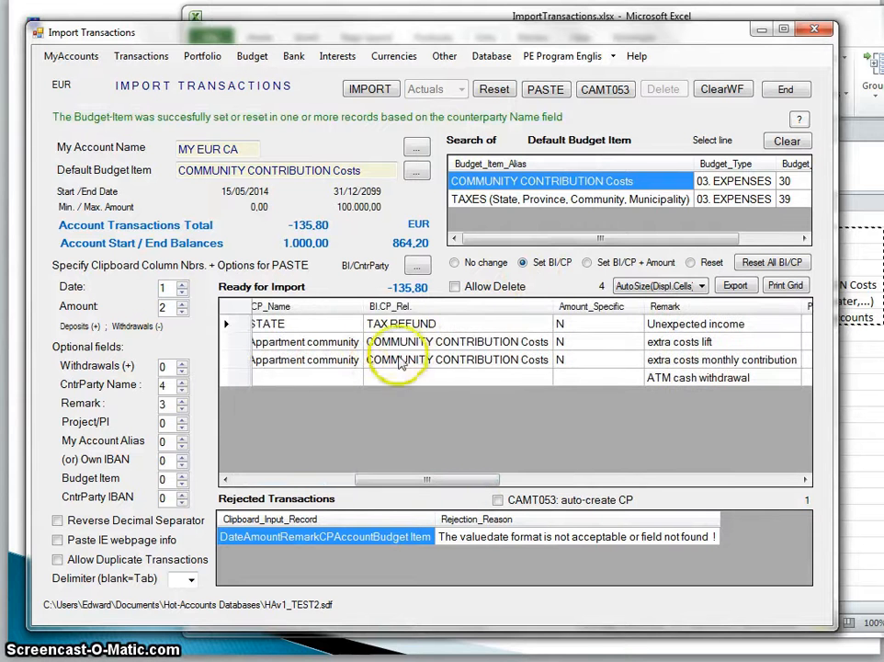
pyautogui.moveTo(421, 485); pyautogui.dragTo(393, 485)
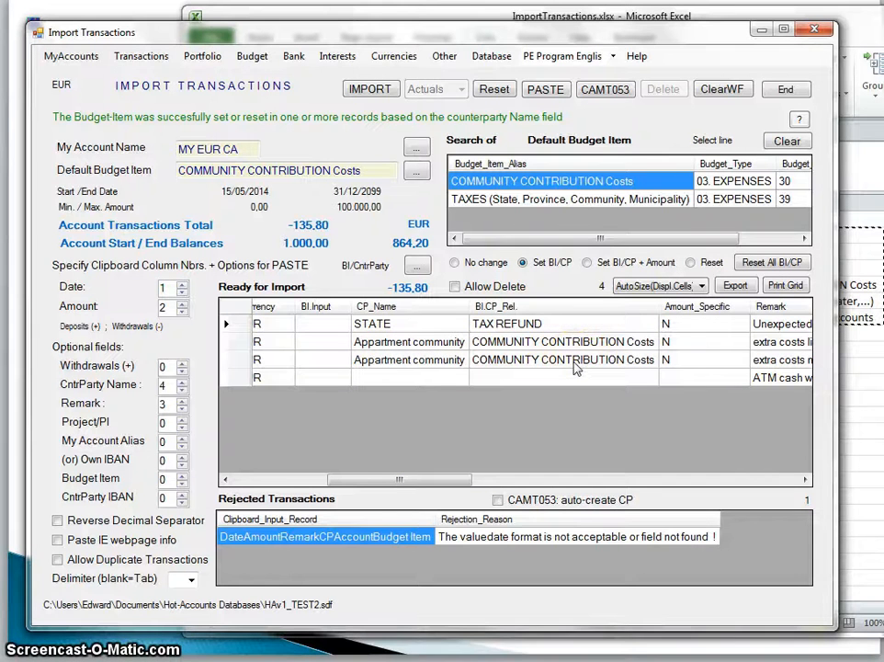
pyautogui.moveTo(420, 479); pyautogui.dragTo(395, 484)
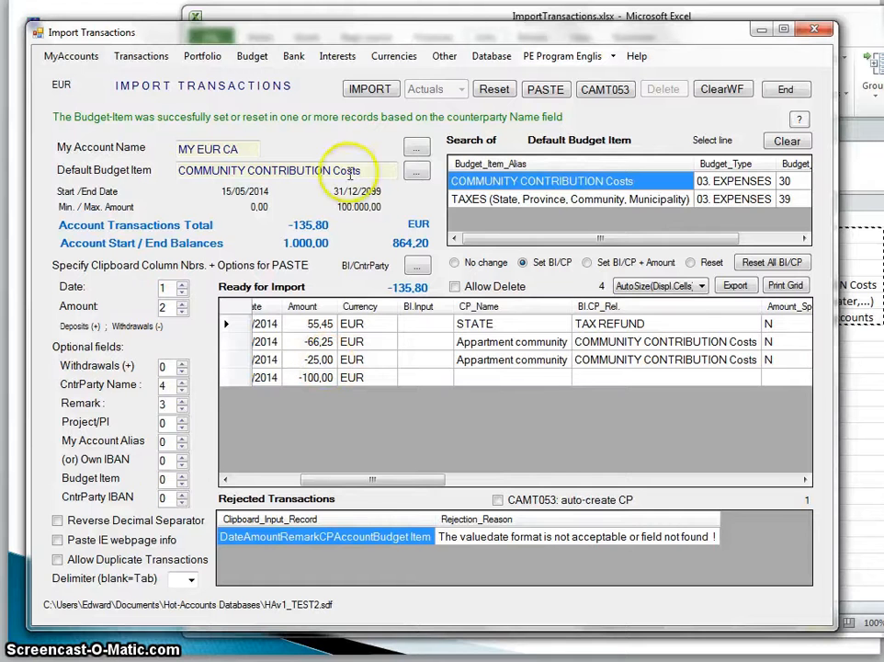
# Step: Assign UTILITIES (gas,electricity,water,...) to the -25,00 Appartment community record using Set BI/CP + Amount, and list the budget item/counterparty relations
pyautogui.moveTo(380, 171); pyautogui.dragTo(147, 175)
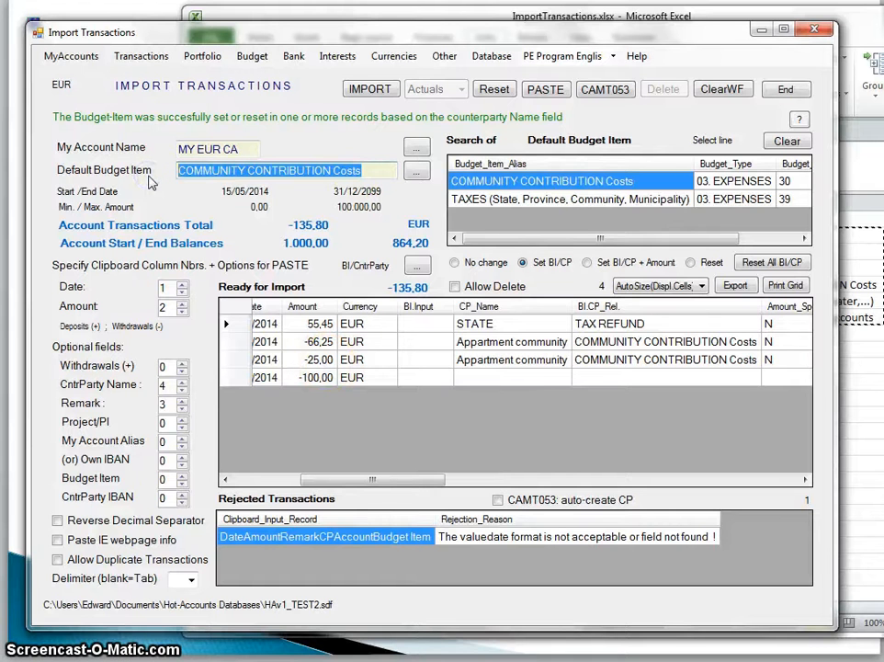
pyautogui.write('util')
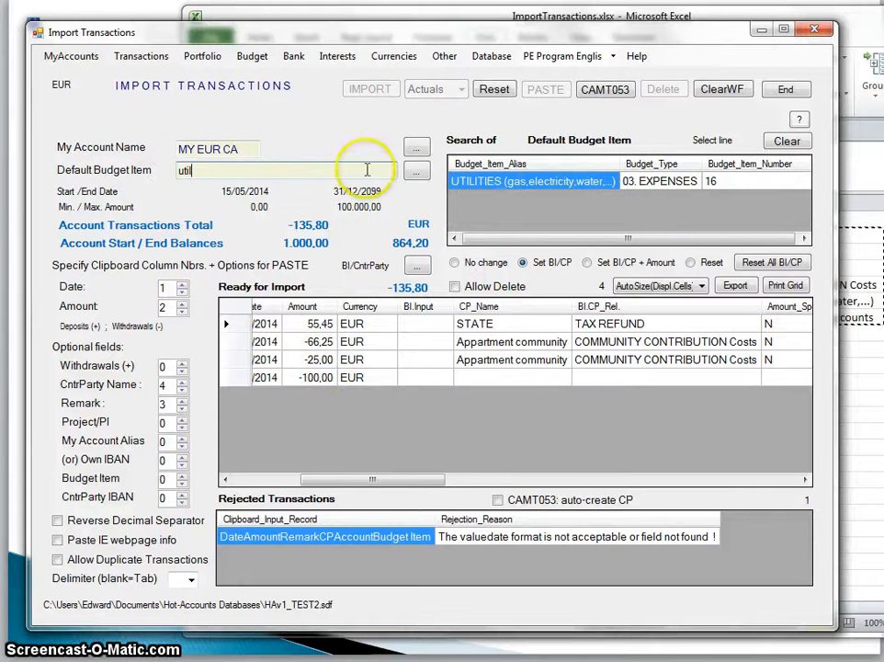
pyautogui.click(494, 182)
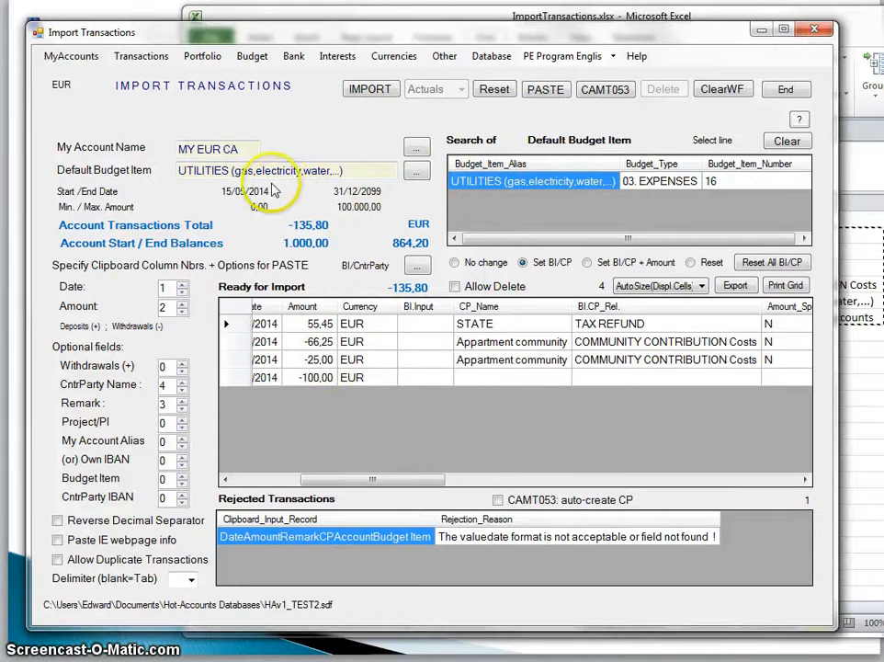
pyautogui.click(589, 263)
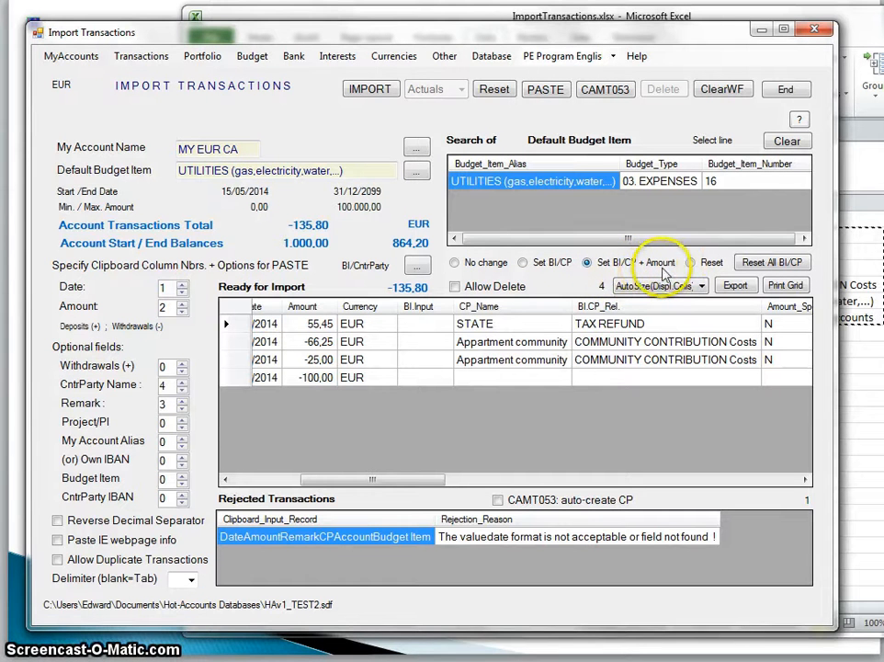
pyautogui.click(506, 363)
pyautogui.moveTo(352, 481); pyautogui.dragTo(449, 535)
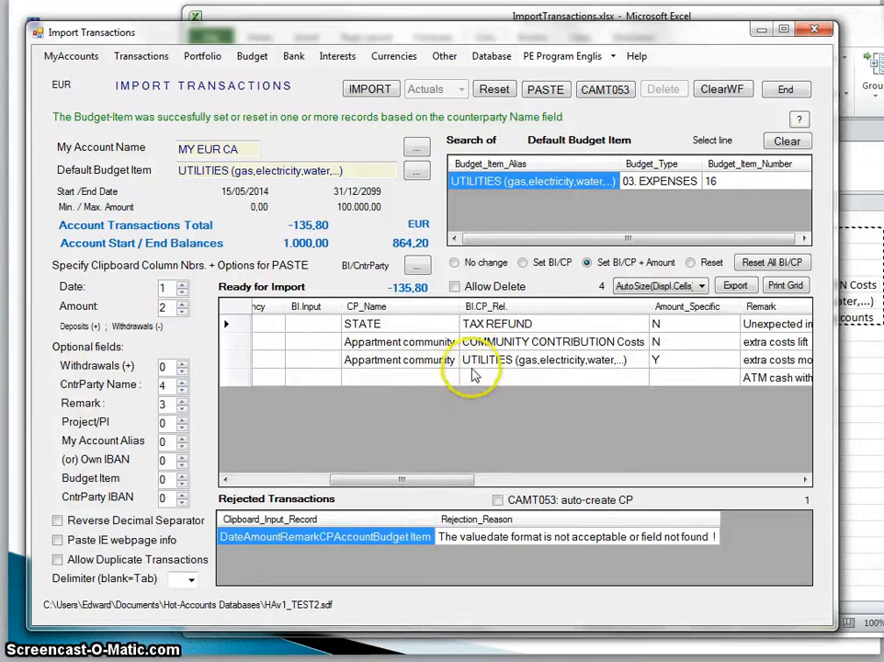
pyautogui.click(418, 268)
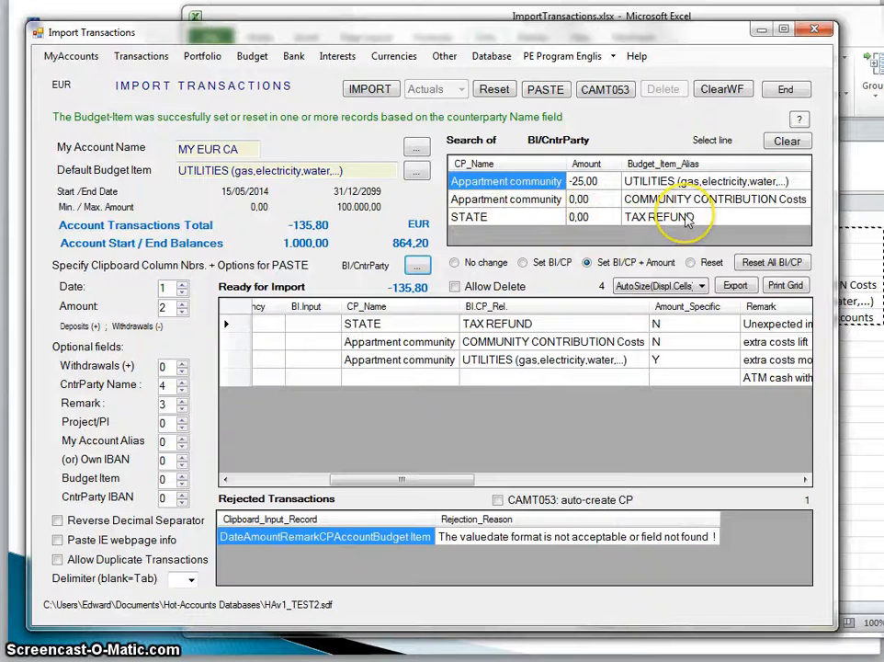
# Step: Search the budget items for "ini" and choose INITIALISATION ACCOUNT as the default budget item
pyautogui.click(352, 171)
pyautogui.moveTo(297, 171); pyautogui.dragTo(180, 171)
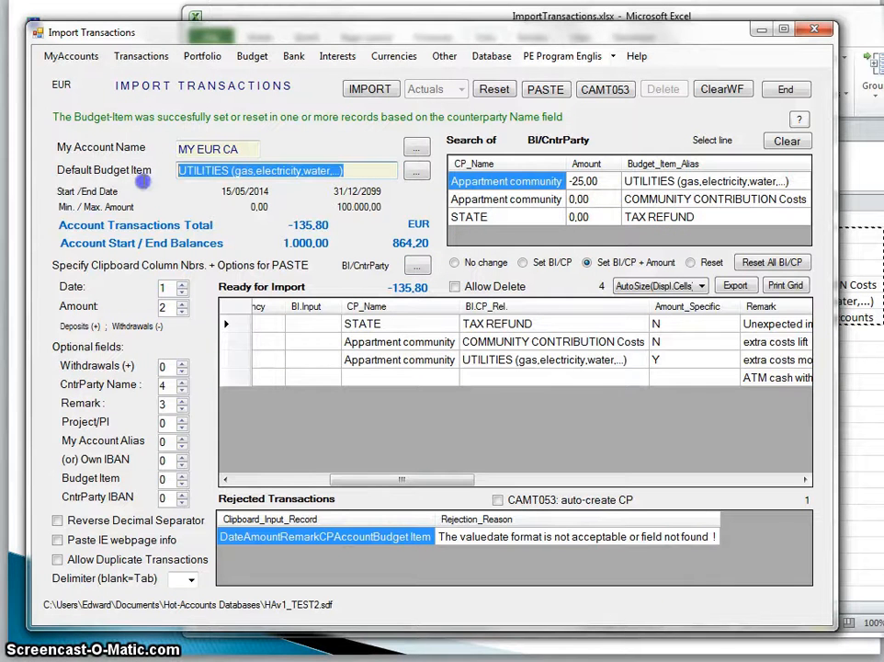
pyautogui.moveTo(450, 487); pyautogui.dragTo(316, 479)
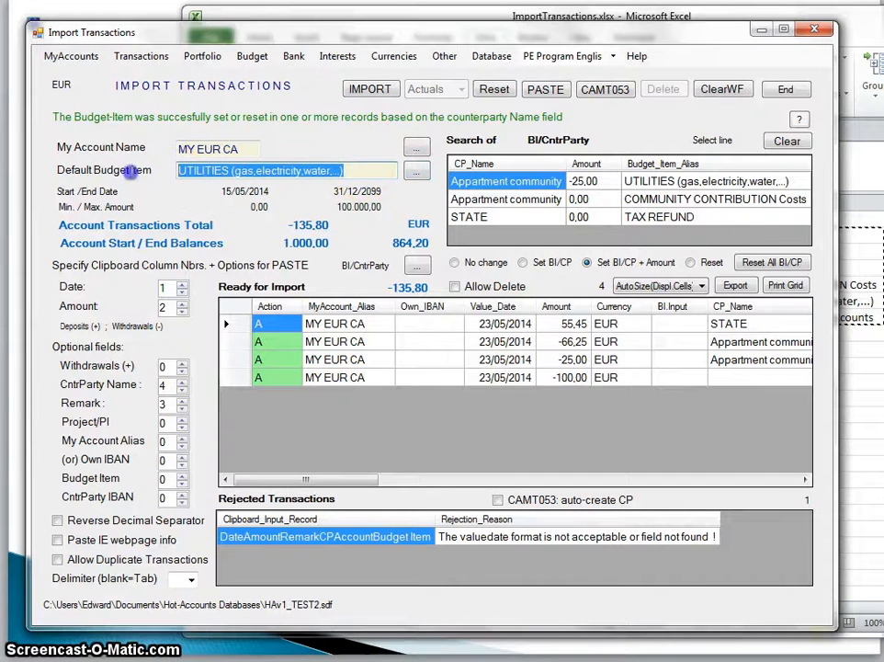
pyautogui.write('ini')
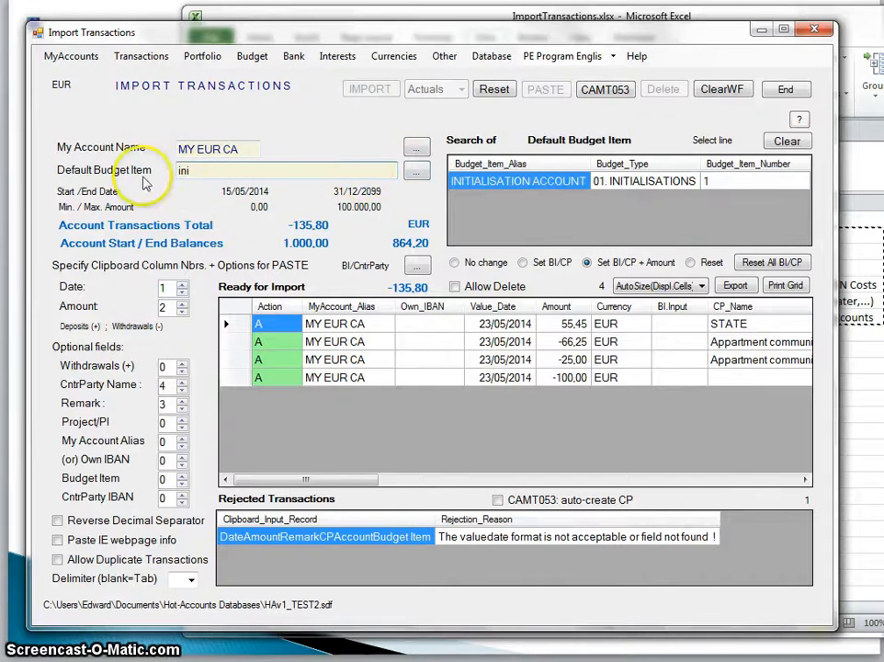
pyautogui.click(484, 187)
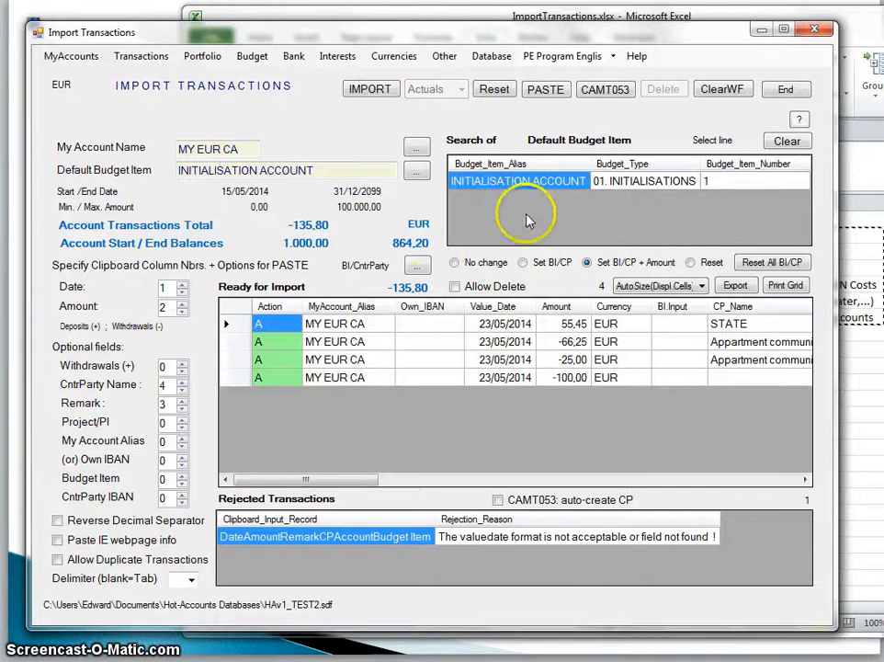
# Step: Paste the clipboard records again, import them into the actual transactions, and open the transactions list
pyautogui.click(545, 92)
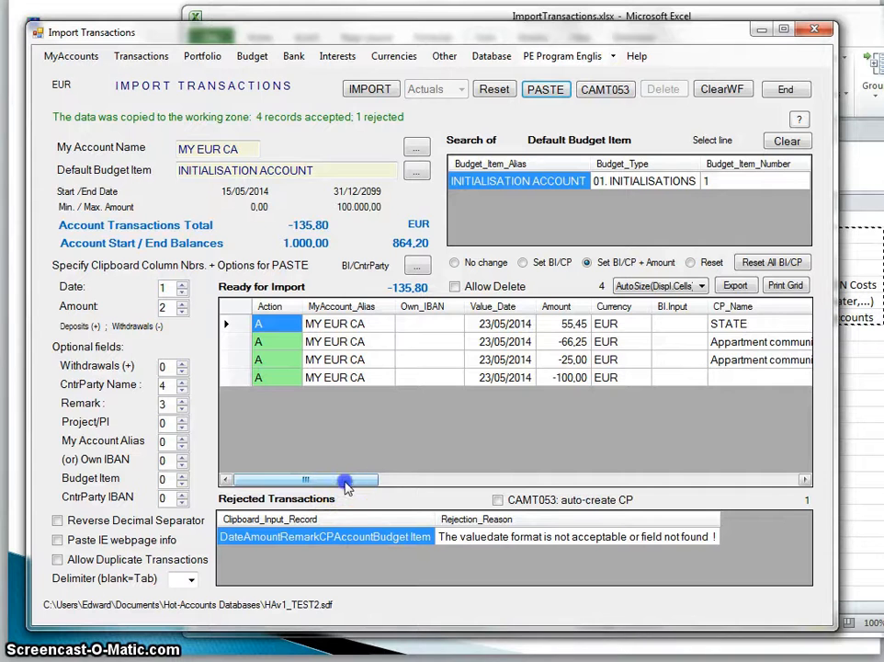
pyautogui.click(371, 90)
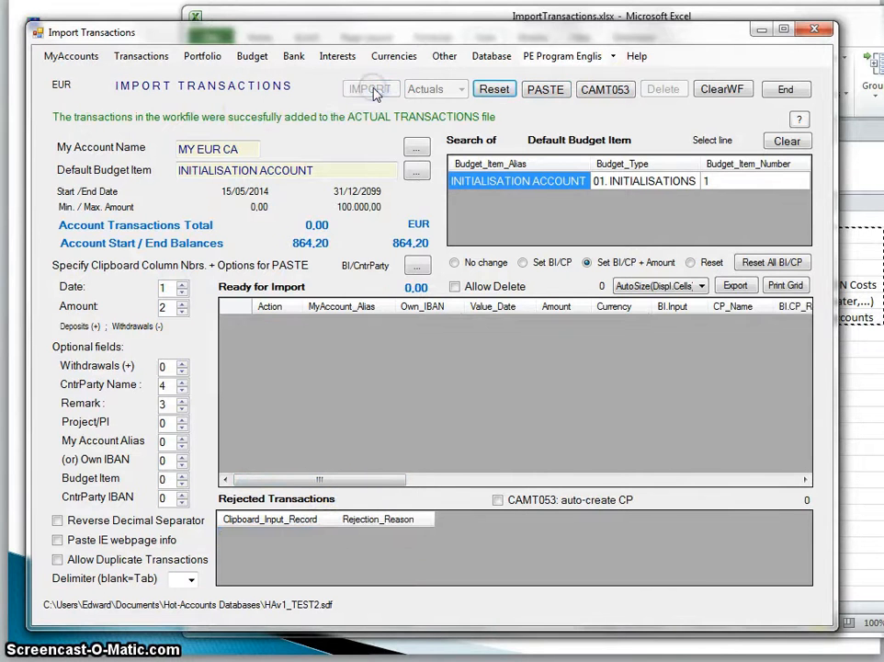
pyautogui.click(140, 56)
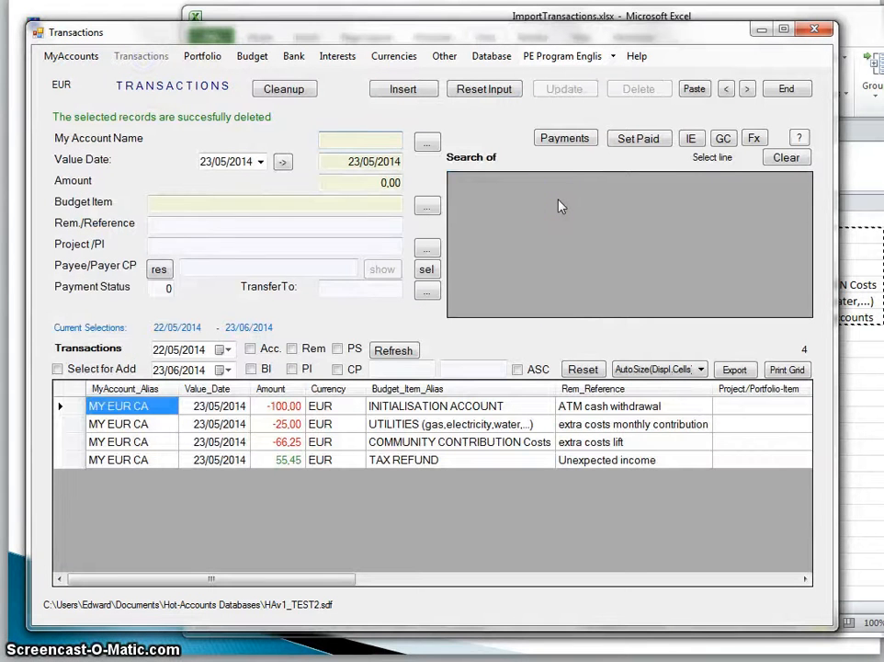
# Step: Select all the imported MY EUR CA transactions dated 23/05/2014 and delete them, accepting the confirmation
pyautogui.click(60, 407)
pyautogui.click(70, 389)
pyautogui.click(626, 92)
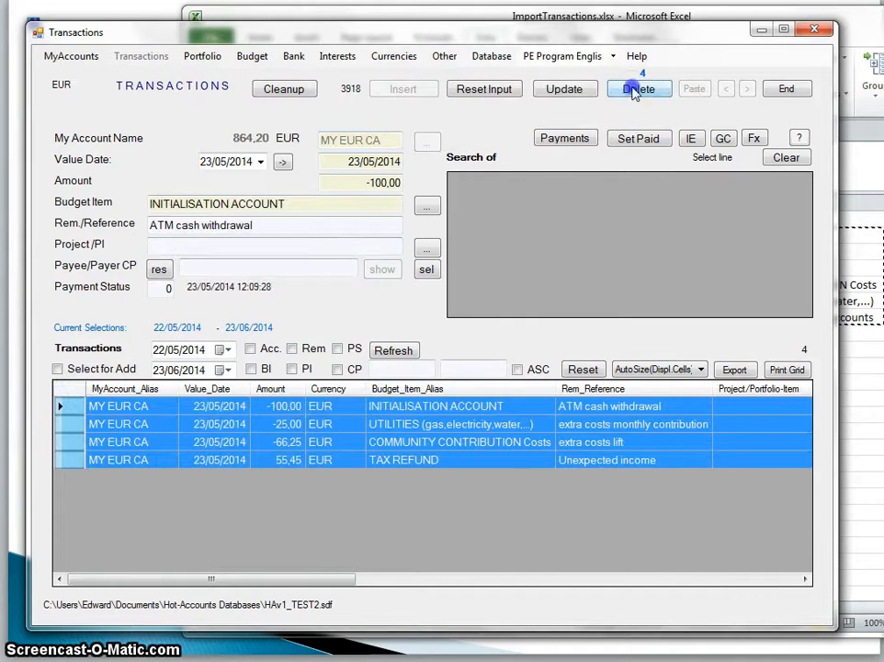
pyautogui.click(373, 363)
# Step: Return to transaction import, list the budget item/counterparty relations, and paste the clipboard records into the working zone again
pyautogui.click(444, 56)
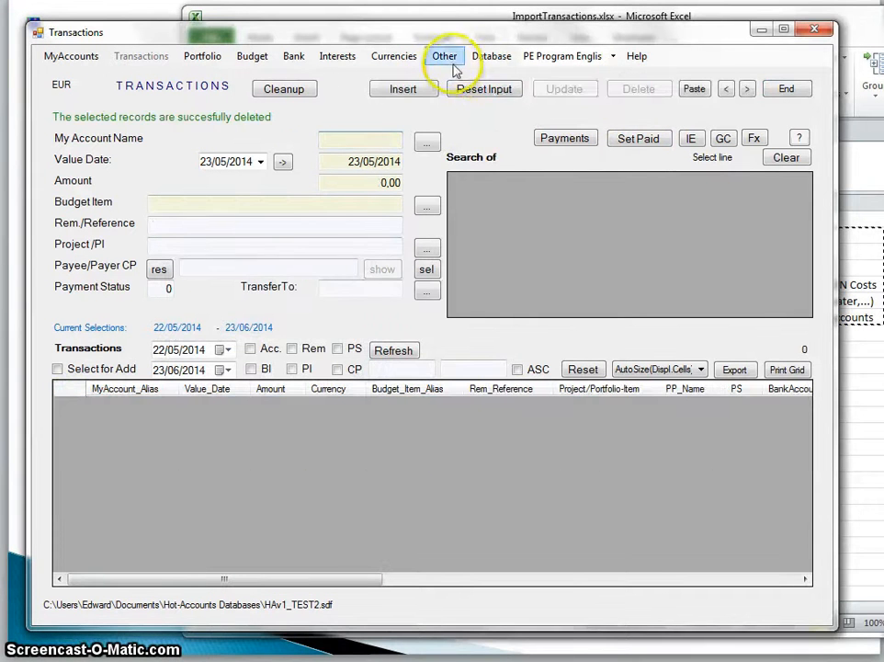
pyautogui.click(487, 76)
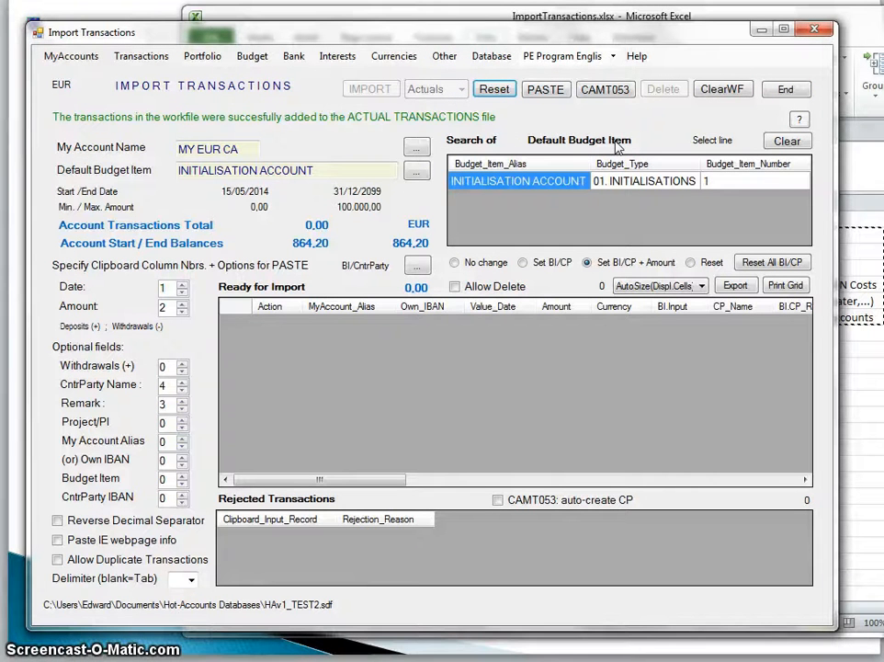
pyautogui.click(415, 265)
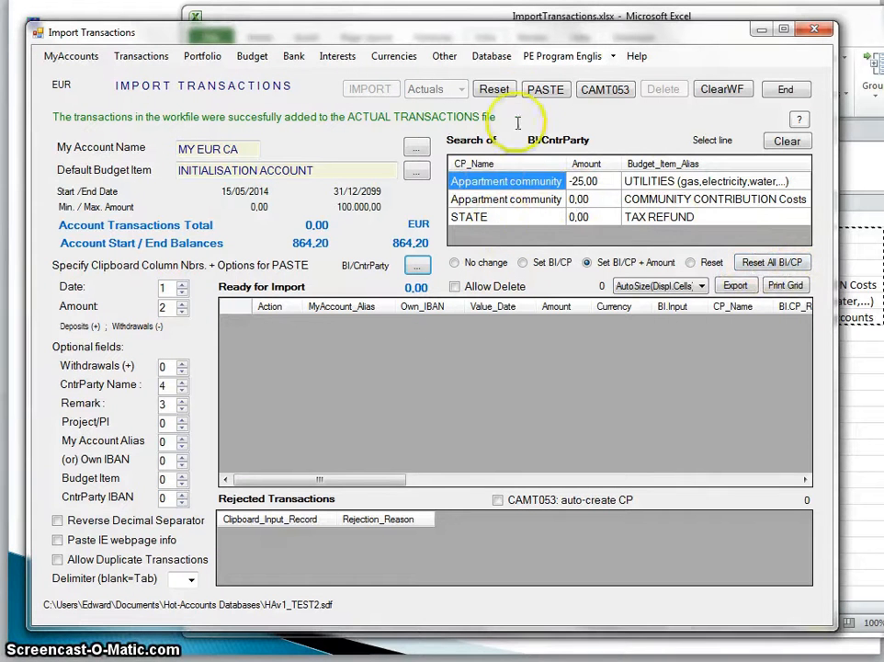
pyautogui.click(540, 89)
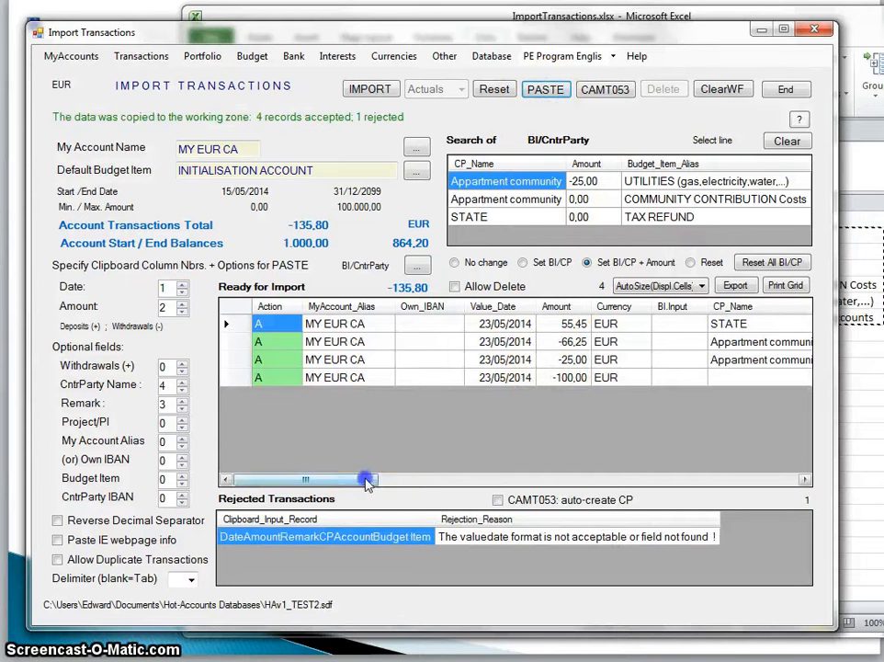
# Step: Remove the Appartment community budget item relations with the Reset option, and check the remaining relations in the list and import records
pyautogui.moveTo(365, 479); pyautogui.dragTo(450, 479)
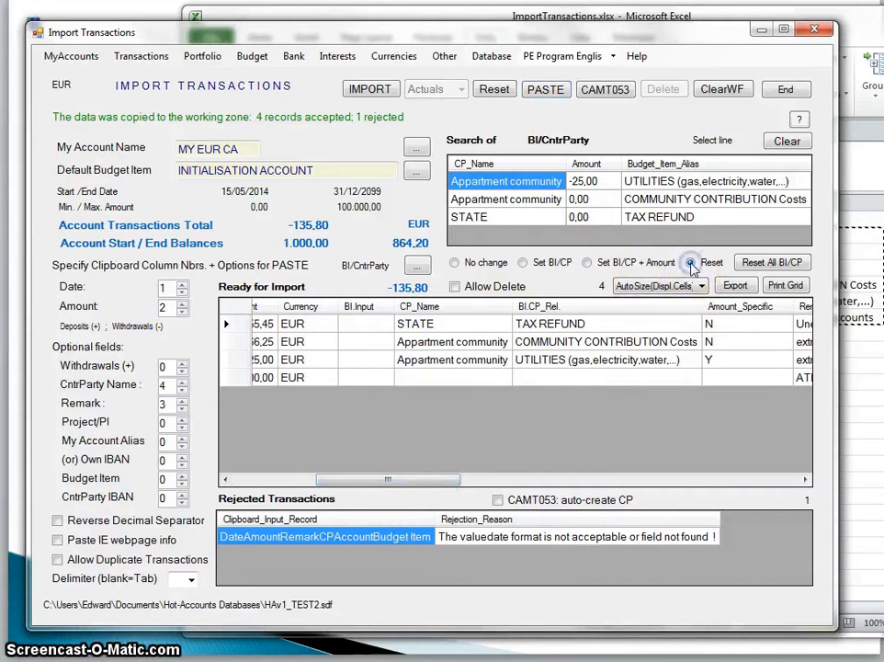
pyautogui.click(464, 363)
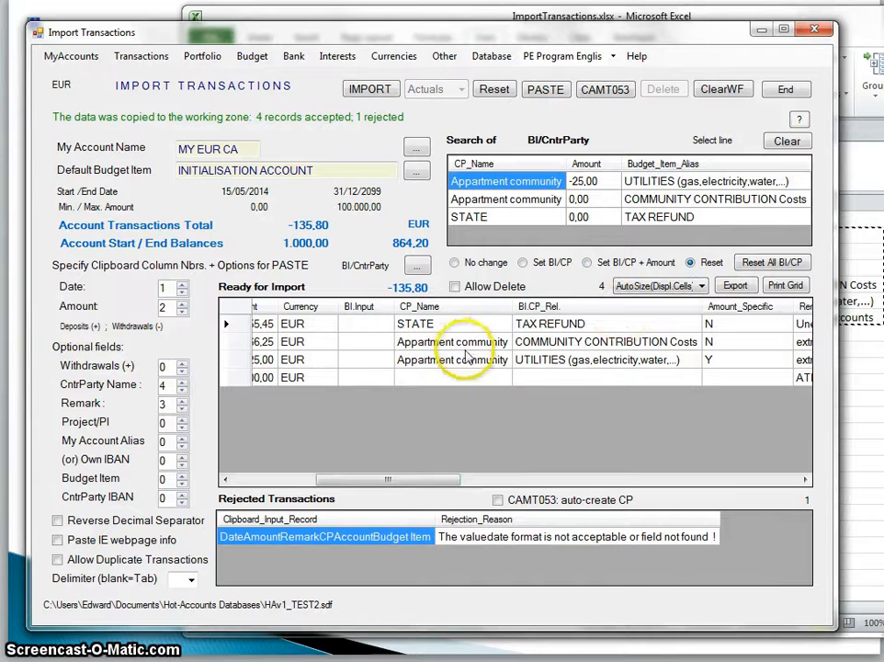
pyautogui.click(422, 262)
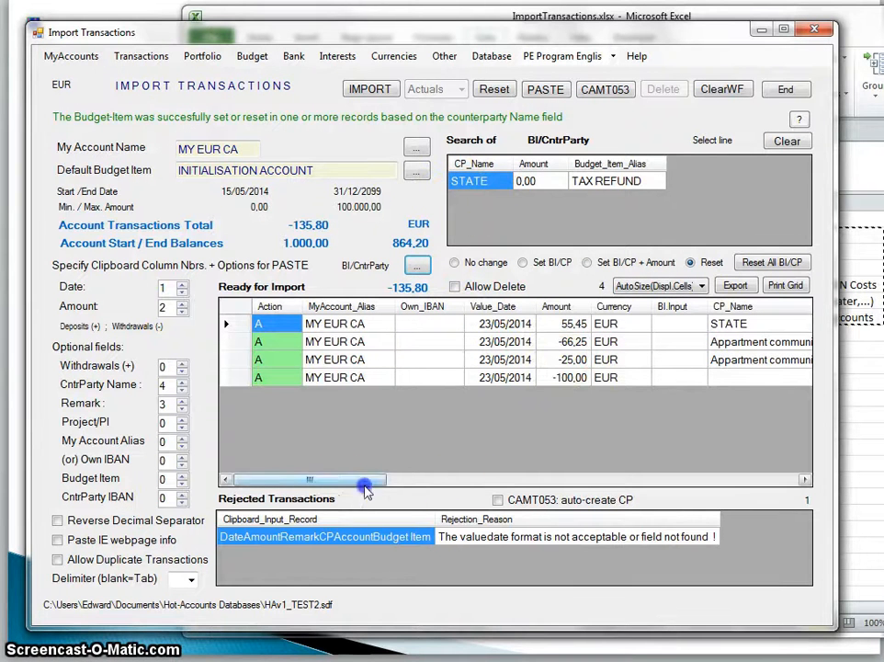
pyautogui.moveTo(366, 480); pyautogui.dragTo(404, 480)
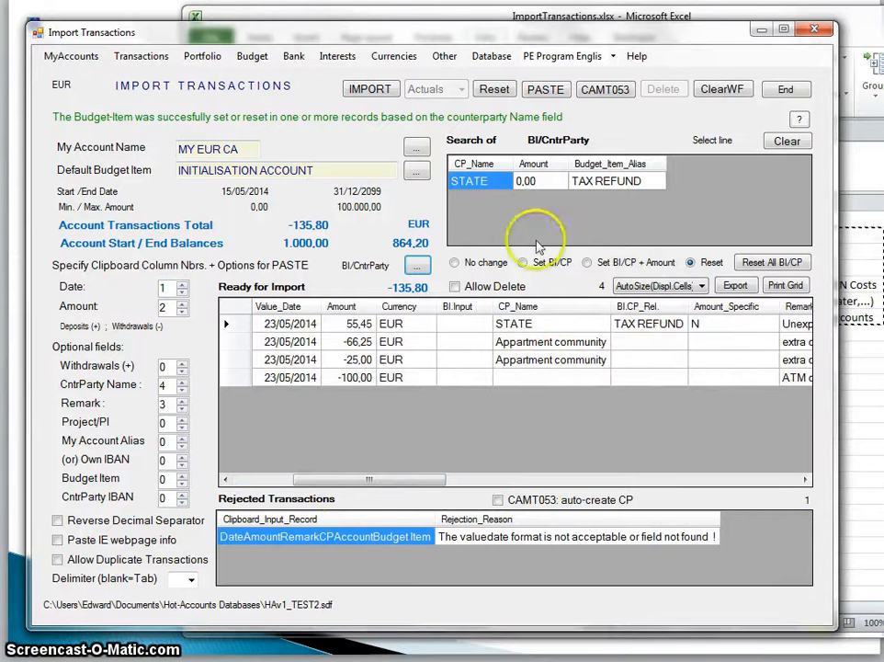
pyautogui.click(471, 186)
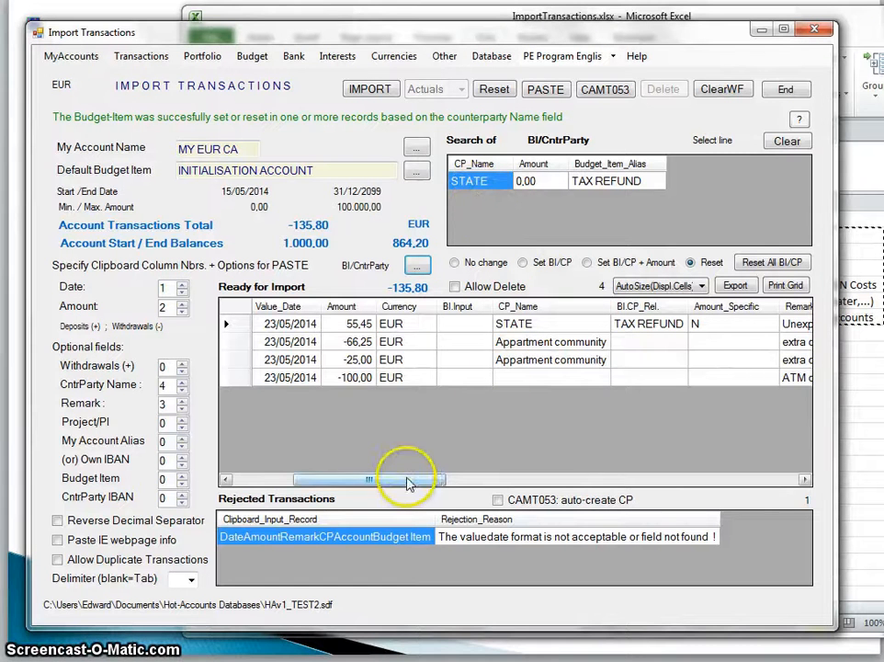
pyautogui.moveTo(405, 480); pyautogui.dragTo(480, 488)
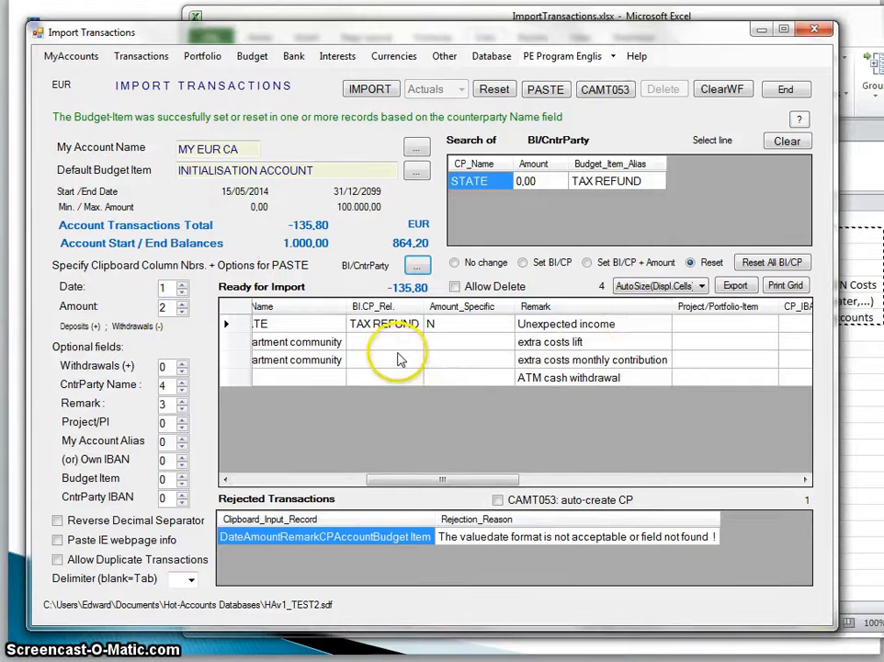
# Step: Delete all remaining counterparty/budget item relations with Reset All BI/CP, accepting the confirmation, and check the import records
pyautogui.click(774, 265)
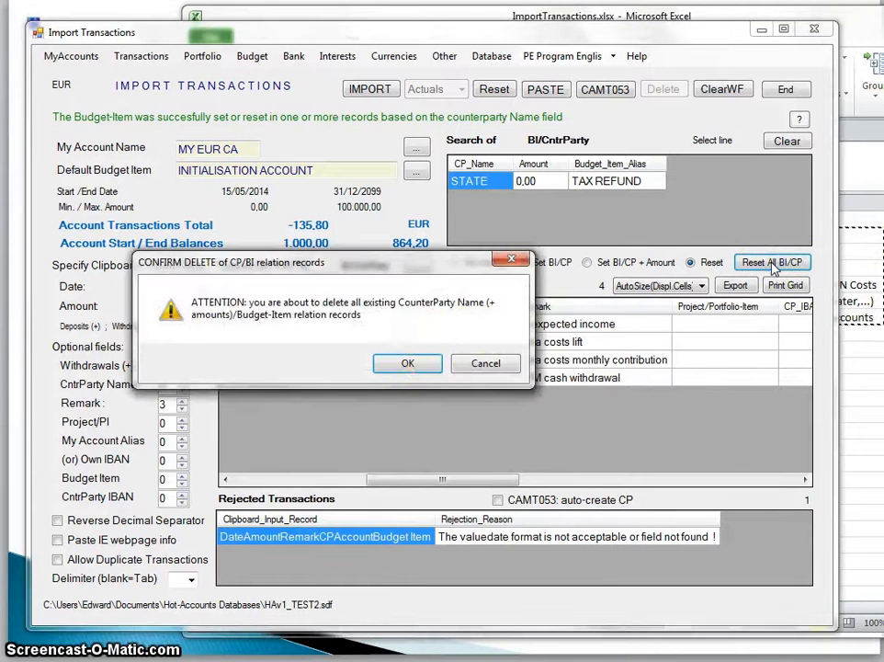
pyautogui.click(423, 361)
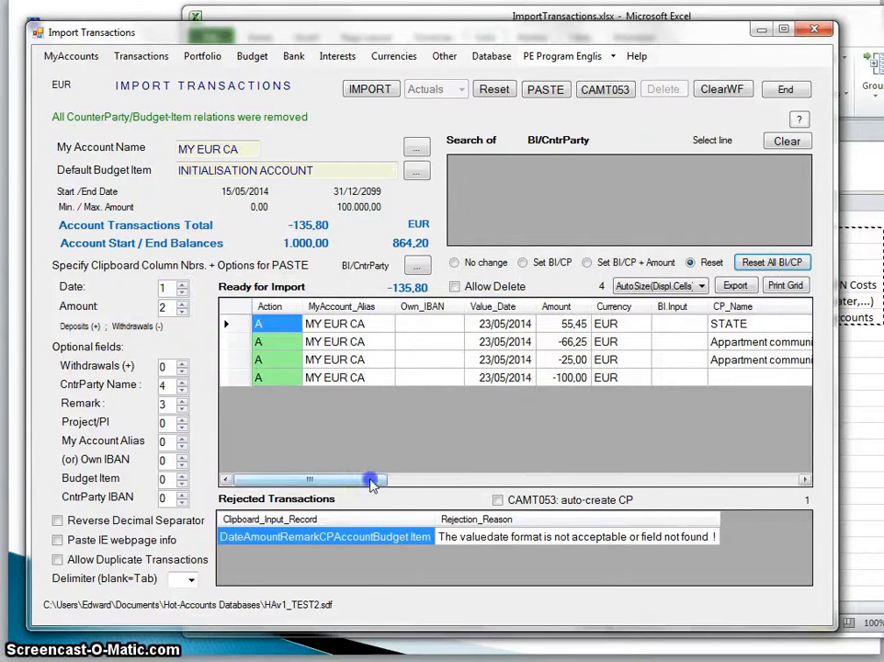
pyautogui.moveTo(375, 479); pyautogui.dragTo(316, 474)
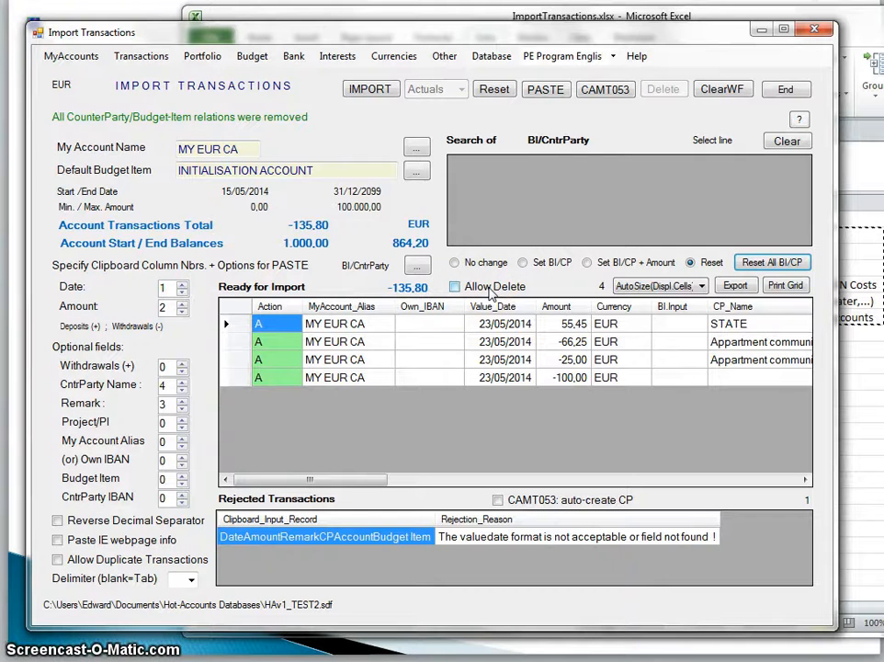
# Step: Try selecting records for import with Reset active: the STATE and -66,25 records together, and the -66,25 record alone
pyautogui.click(237, 342)
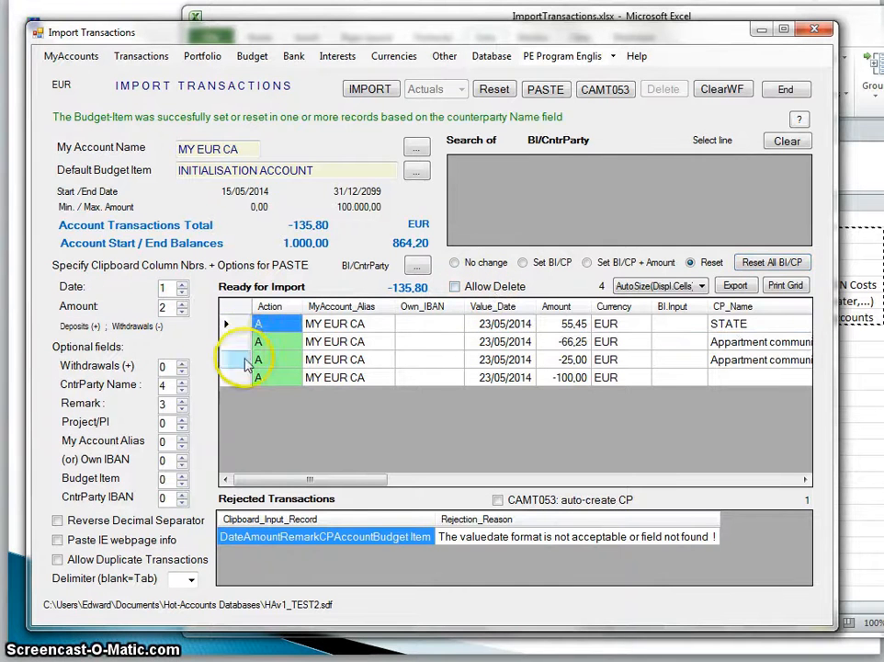
pyautogui.click(237, 342)
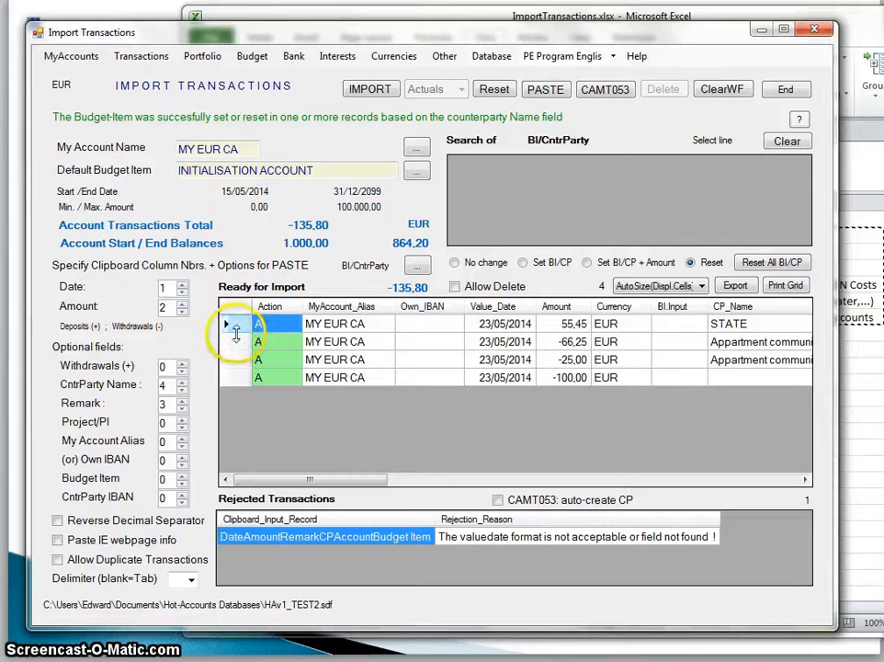
pyautogui.click(236, 328)
pyautogui.moveTo(237, 329); pyautogui.dragTo(238, 349)
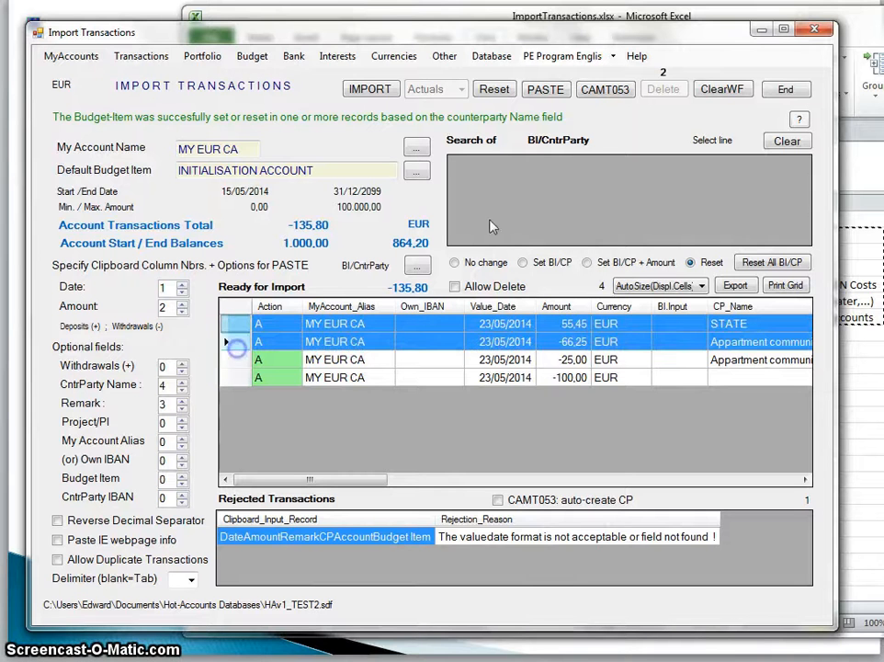
pyautogui.click(285, 343)
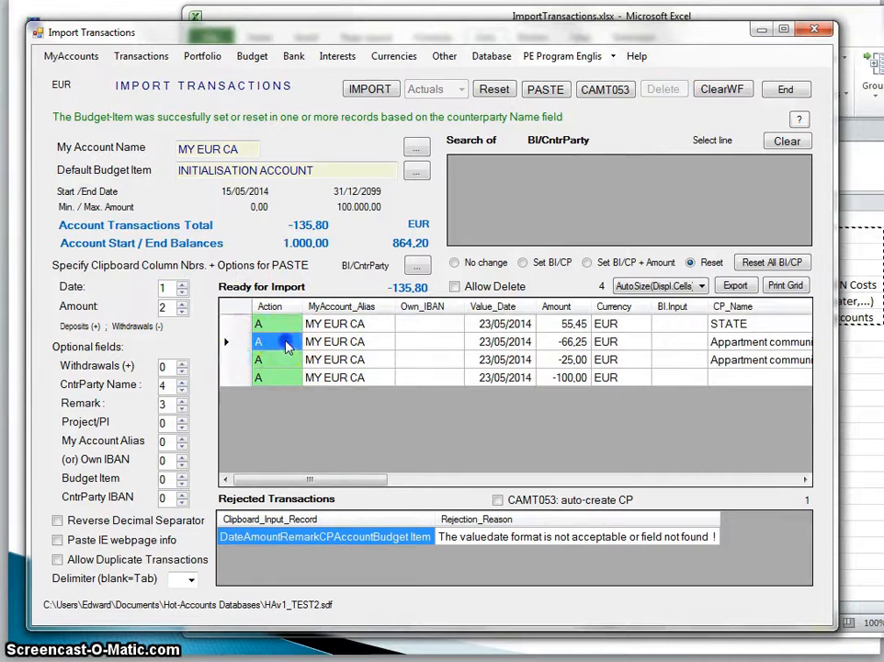
pyautogui.press('Up')
pyautogui.click(238, 347)
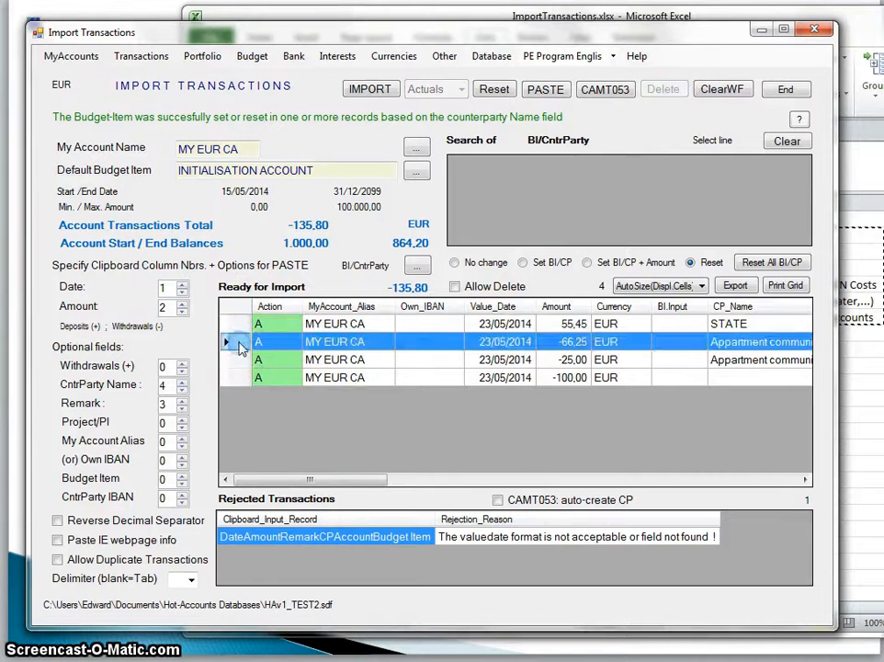
# Step: Try the Allow Delete option on the -66,25 Appartment community record and turn the option off again
pyautogui.click(455, 287)
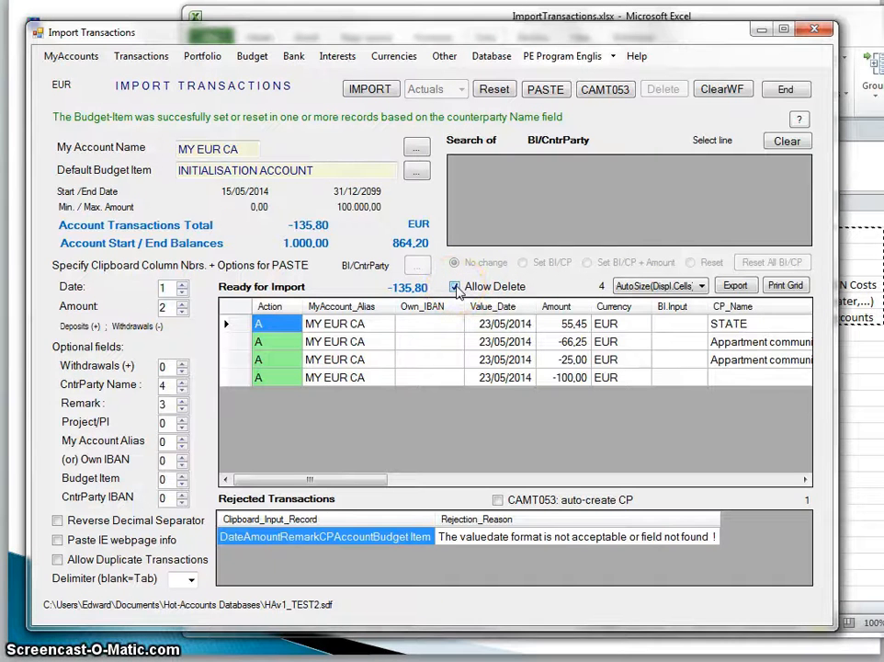
pyautogui.click(455, 286)
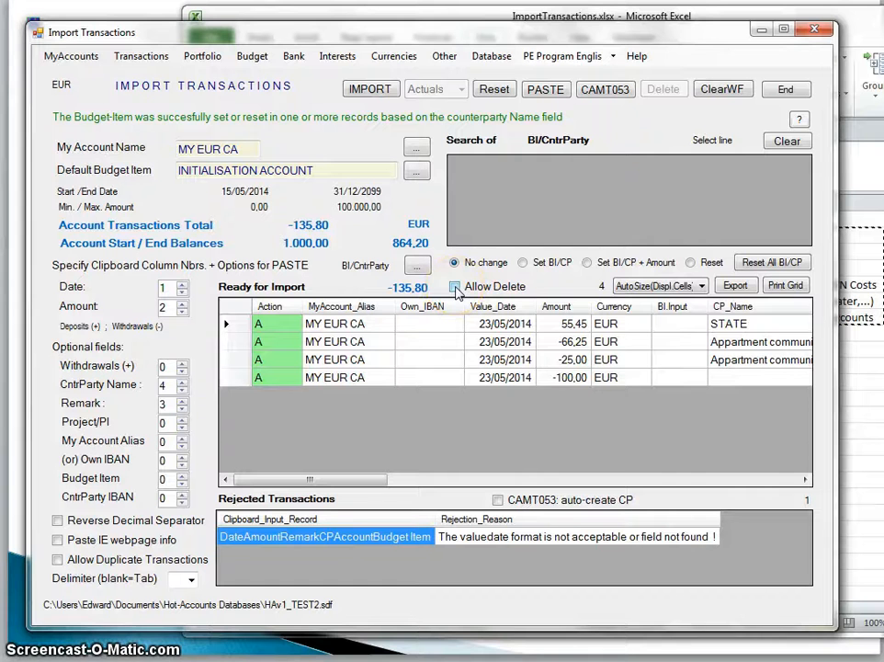
pyautogui.click(455, 287)
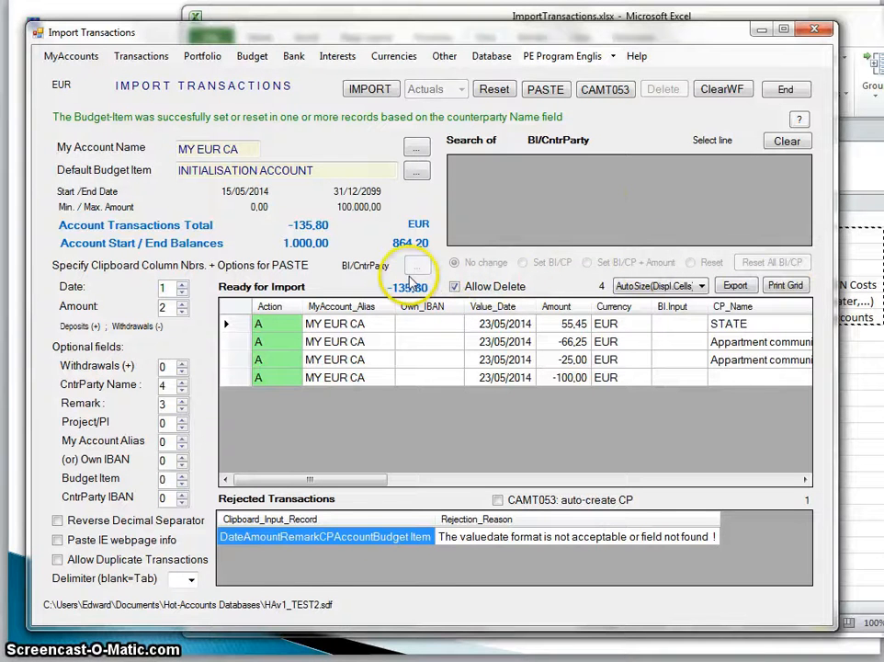
pyautogui.click(279, 347)
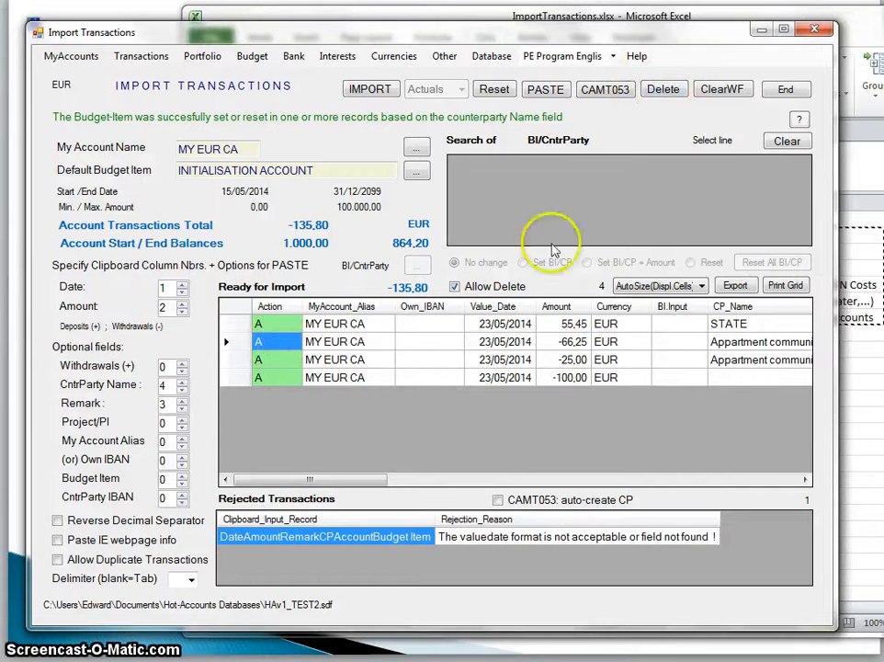
pyautogui.click(455, 287)
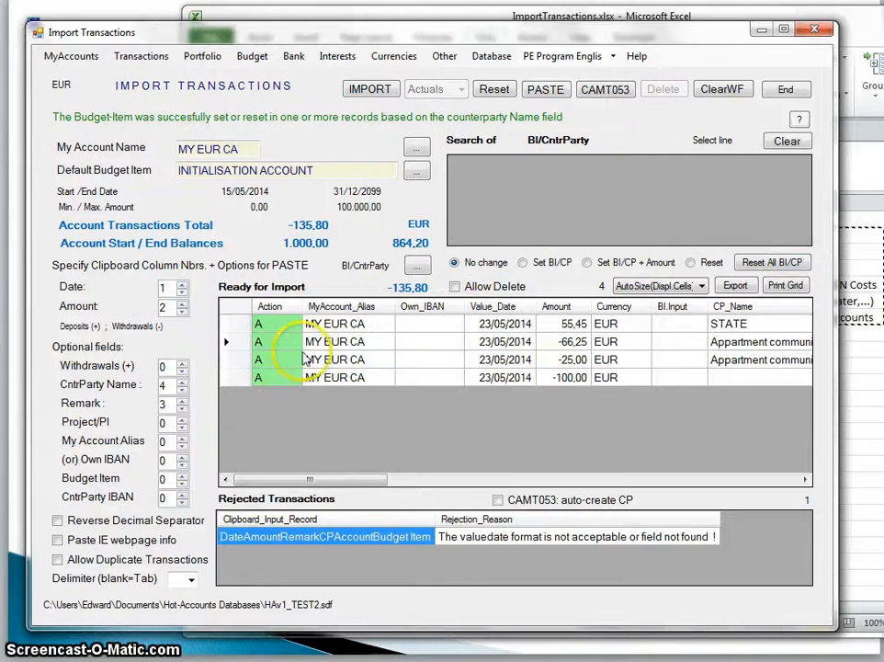
# Step: Turn on Allow Delete and delete the -66,25 and -100,00 records together from the import list, accepting the confirmation
pyautogui.click(234, 341)
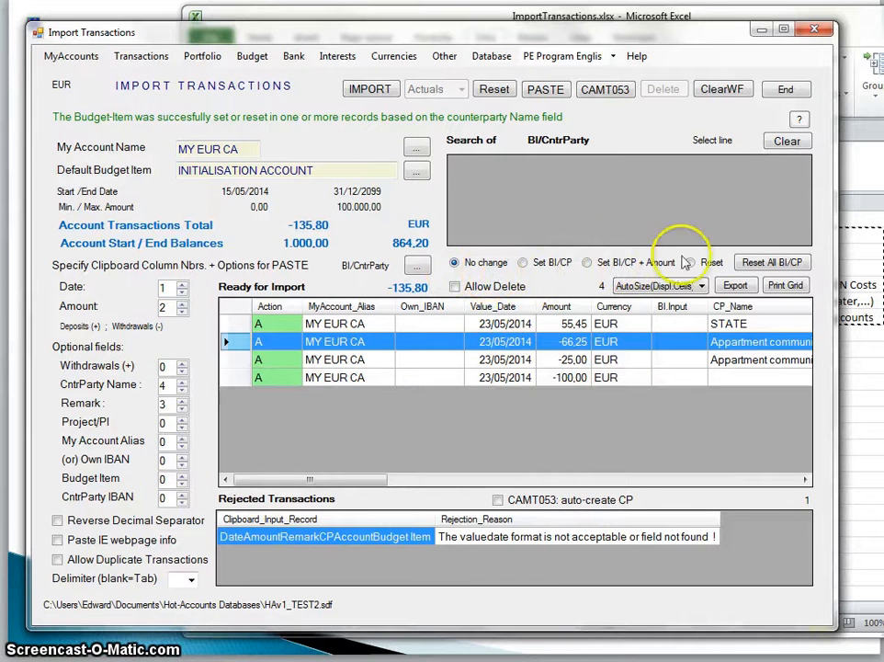
pyautogui.click(454, 287)
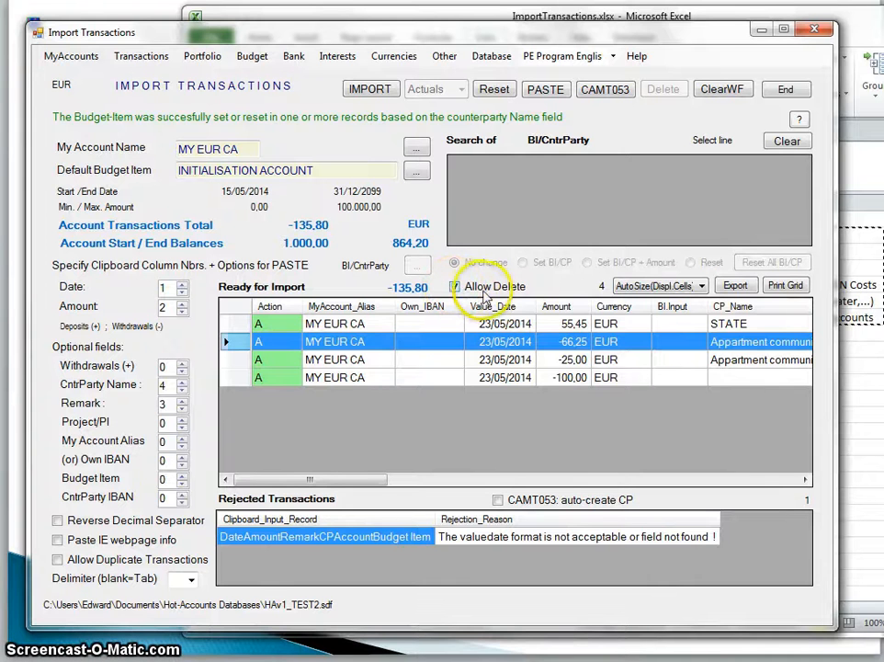
pyautogui.click(291, 342)
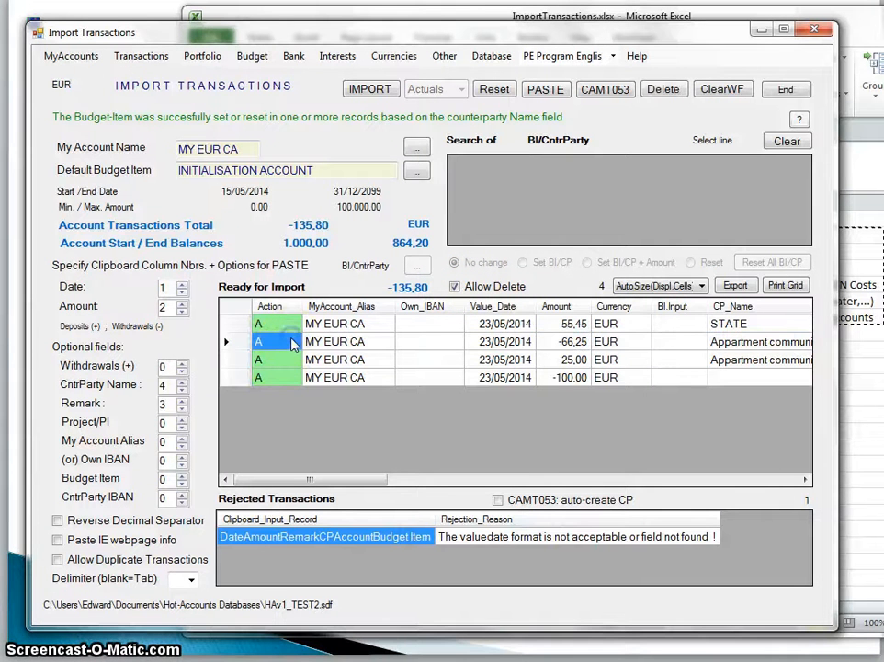
pyautogui.click(243, 343)
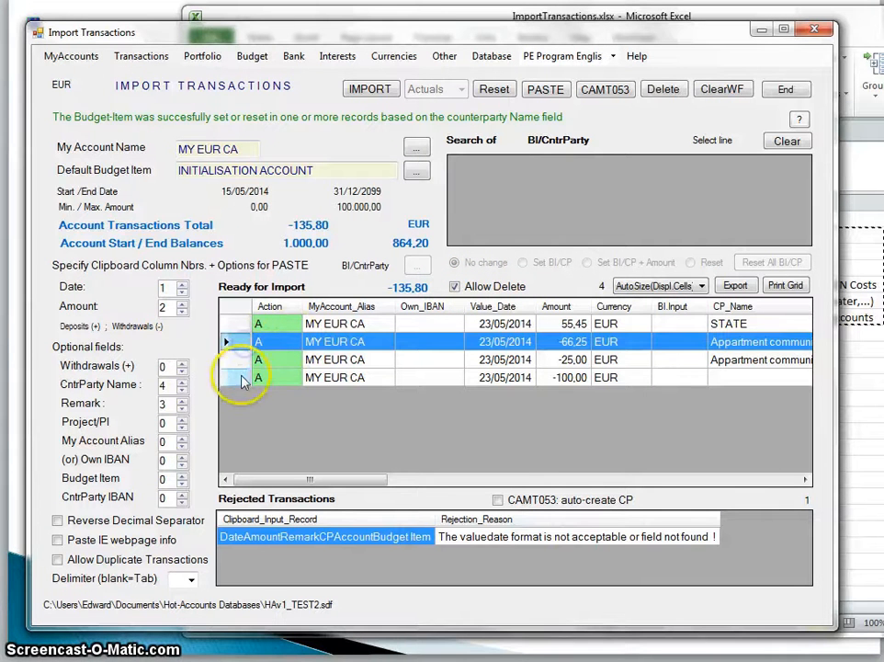
pyautogui.keyDown('ctrl'); pyautogui.click(239, 378); pyautogui.keyUp('ctrl')
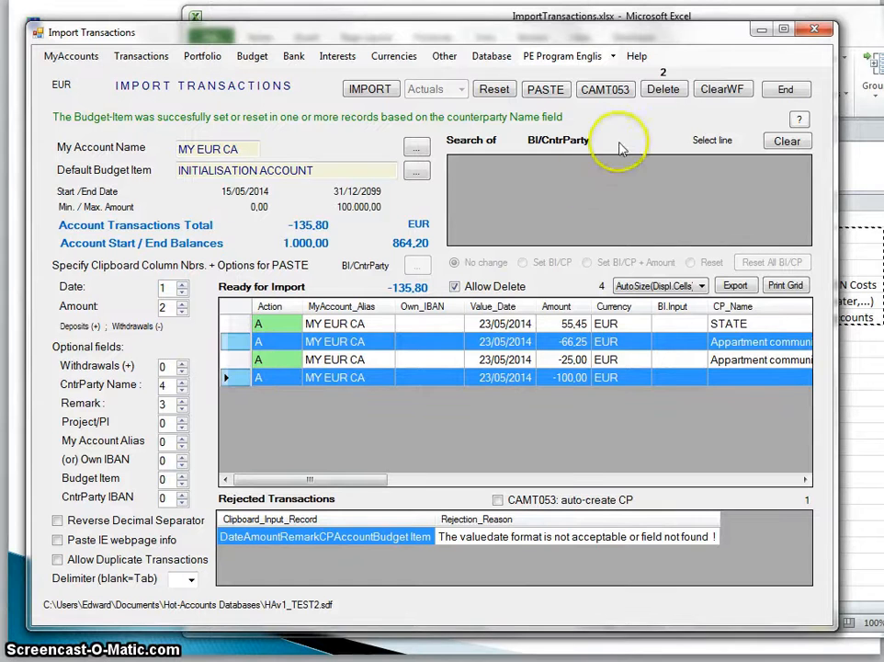
pyautogui.click(661, 90)
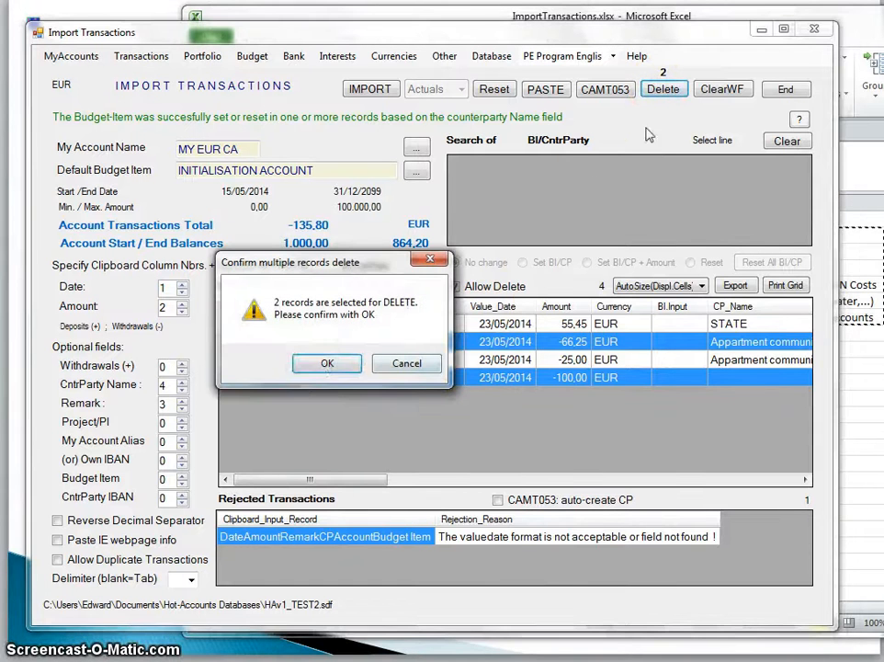
pyautogui.click(319, 365)
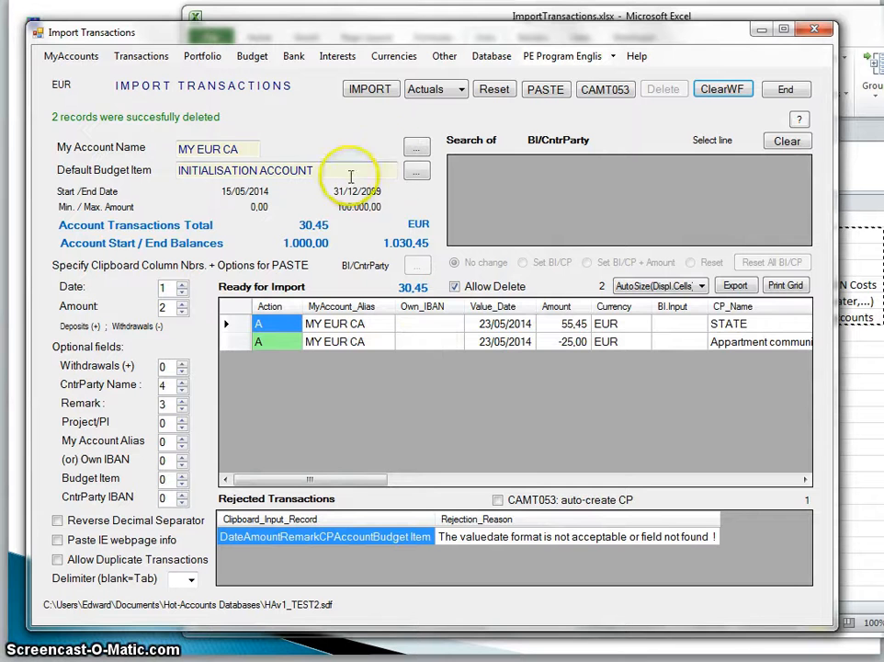
# Step: Import the two remaining records, 55,45 and -25,00, as Actuals and open the Transactions form to check them
pyautogui.click(367, 89)
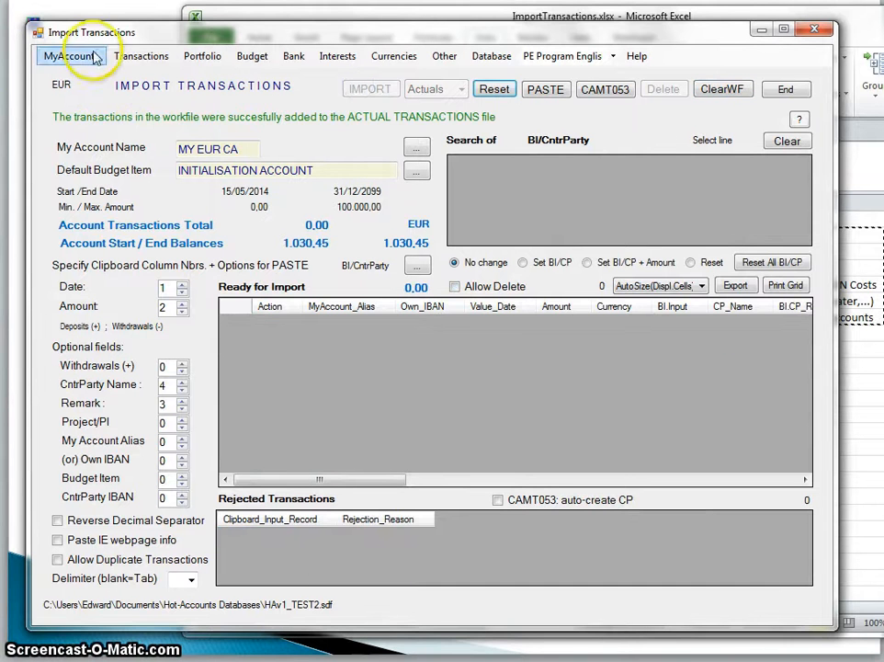
pyautogui.click(130, 55)
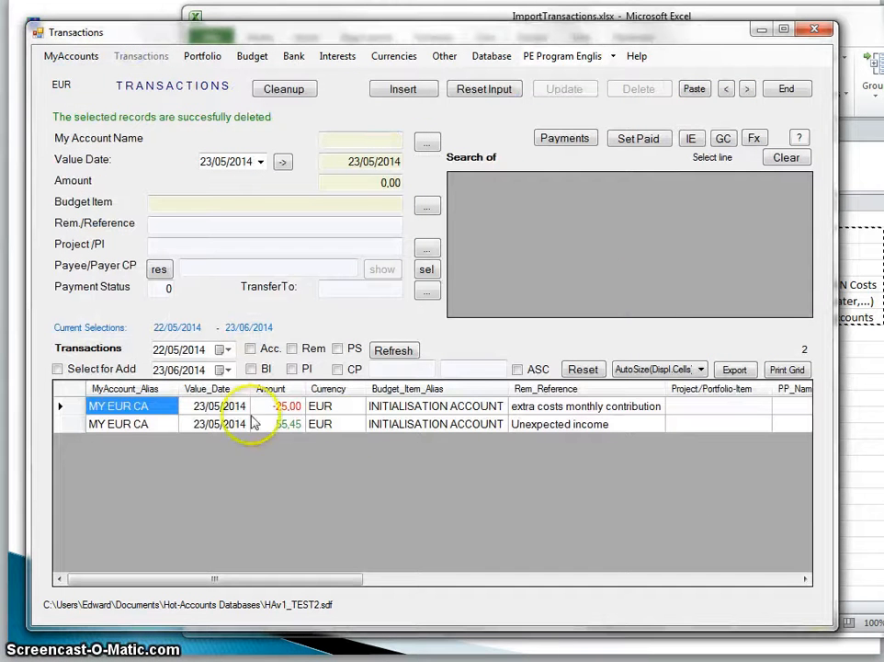
# Step: Delete both imported MY EUR CA transactions, -25,00 and 55,45, together and accept the confirmation
pyautogui.click(62, 405)
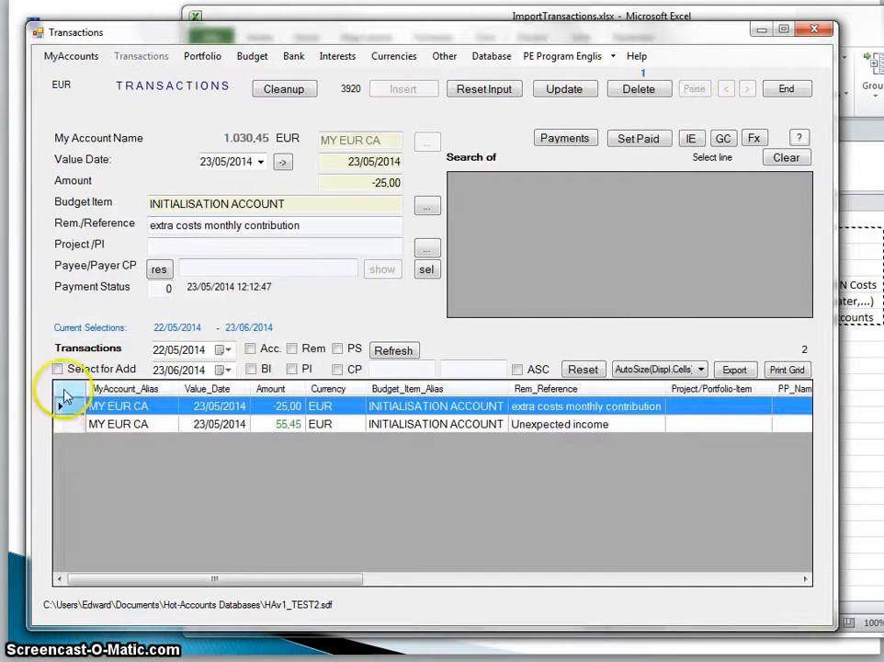
pyautogui.keyDown('shift'); pyautogui.click(62, 424); pyautogui.keyUp('shift')
pyautogui.click(638, 88)
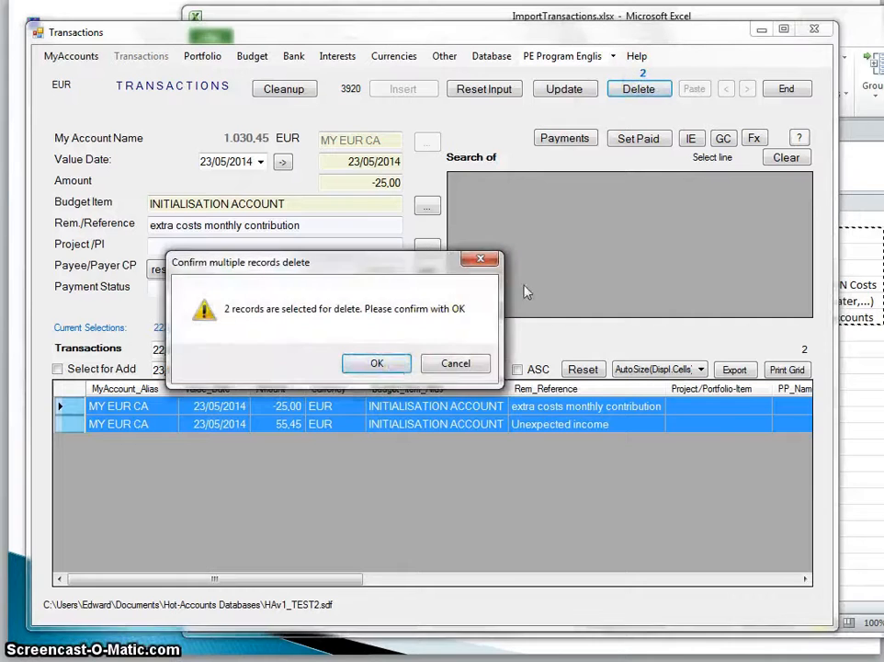
pyautogui.click(393, 362)
# Step: Return to the Import Transactions form and paste the copied Excel transactions into the import list
pyautogui.click(432, 58)
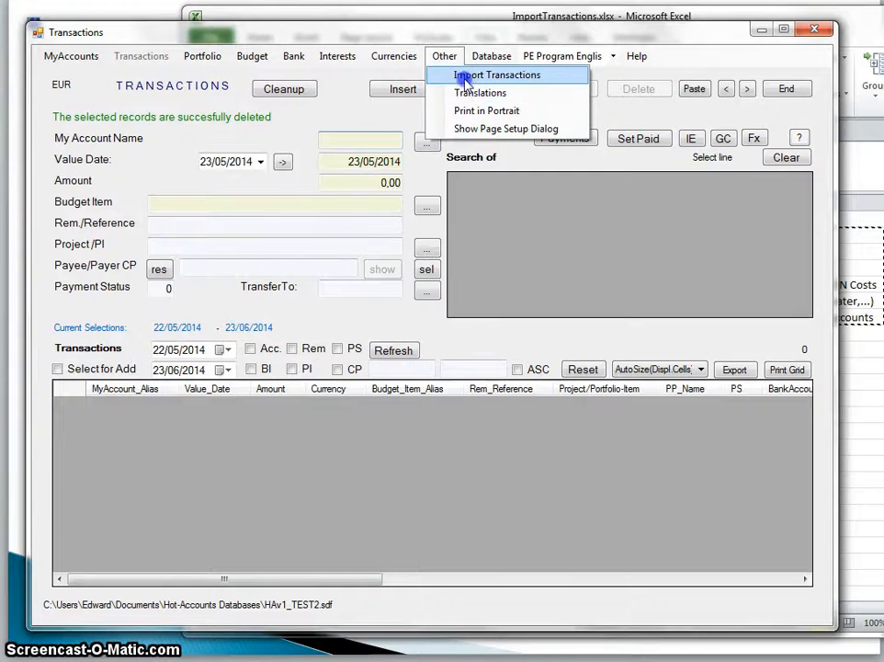
pyautogui.click(465, 75)
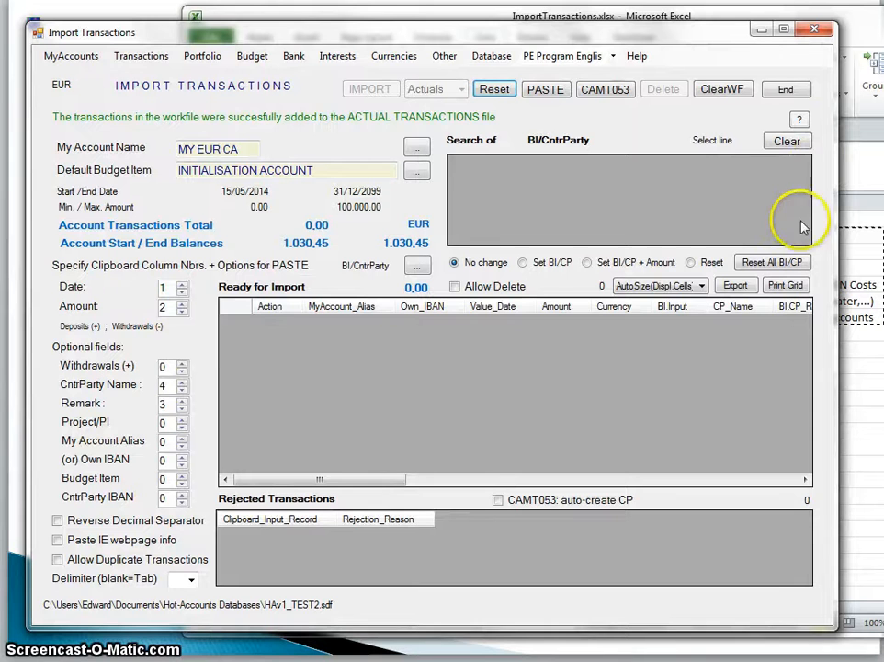
pyautogui.click(542, 91)
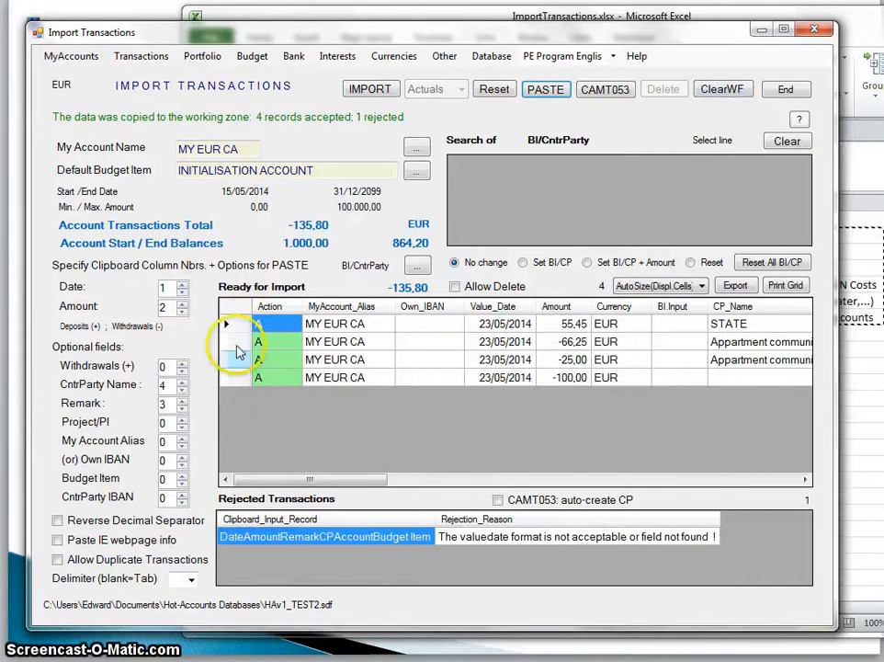
# Step: Clear the whole import work file with ClearWF and paste the copied Excel transactions in again
pyautogui.click(722, 90)
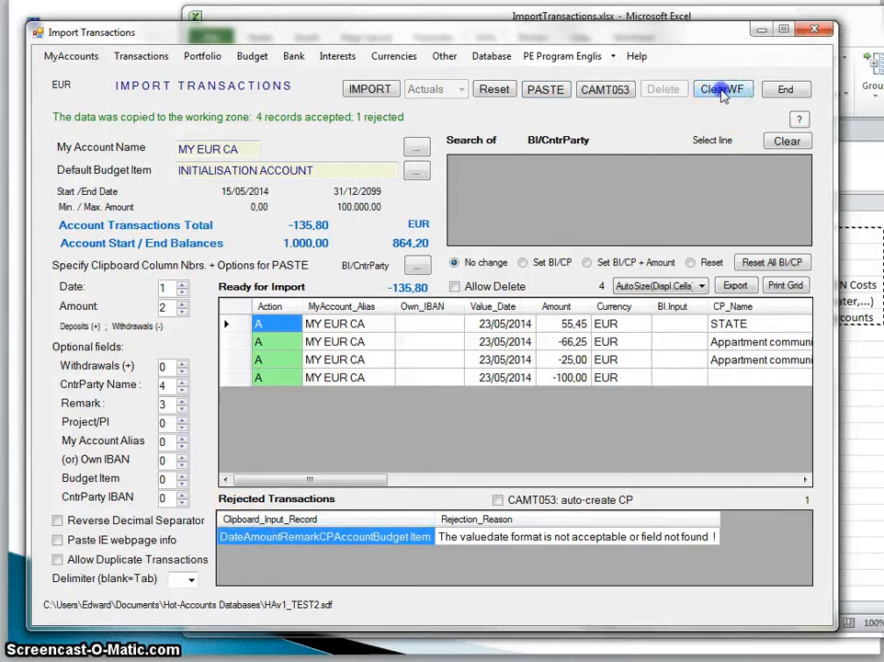
pyautogui.click(545, 89)
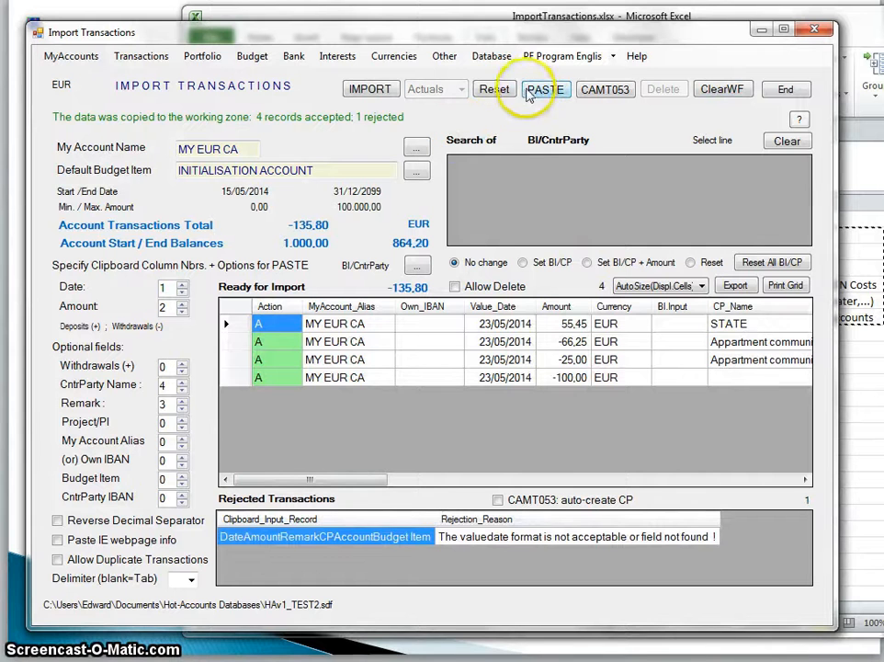